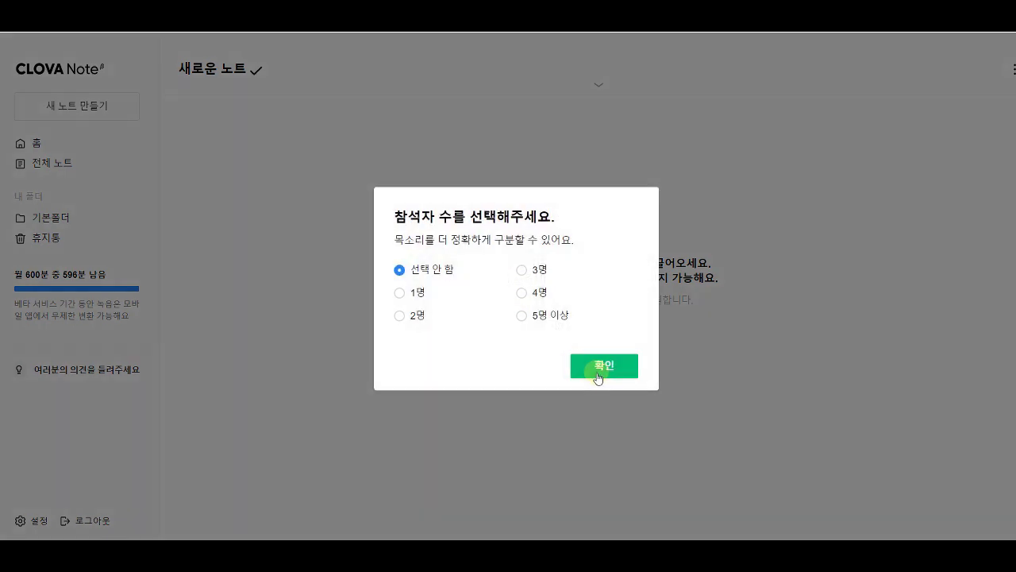
- Set the participant count to 1명 for the uploaded recording and play back the first section of its transcript
left_click(417, 295)
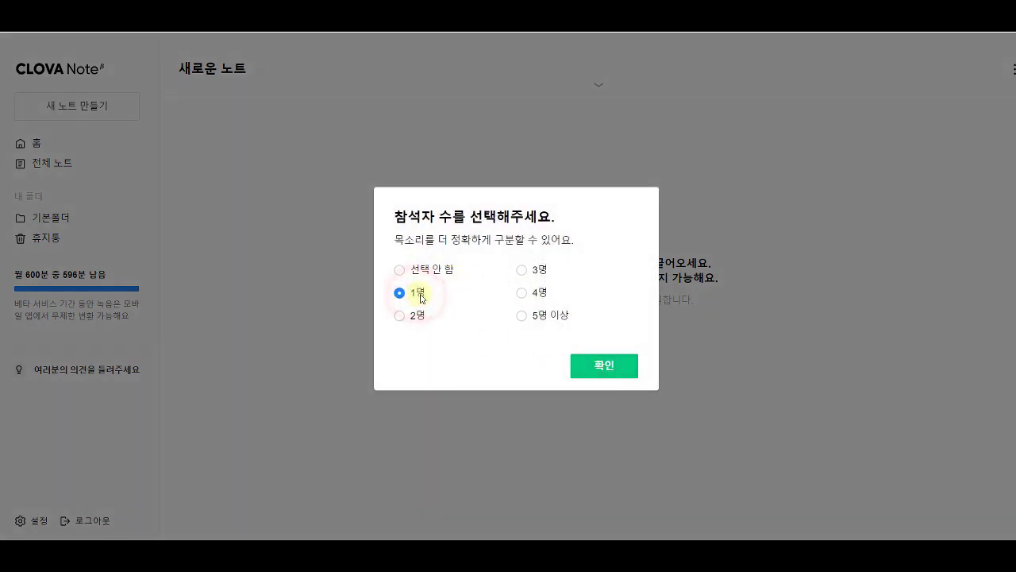
left_click(600, 365)
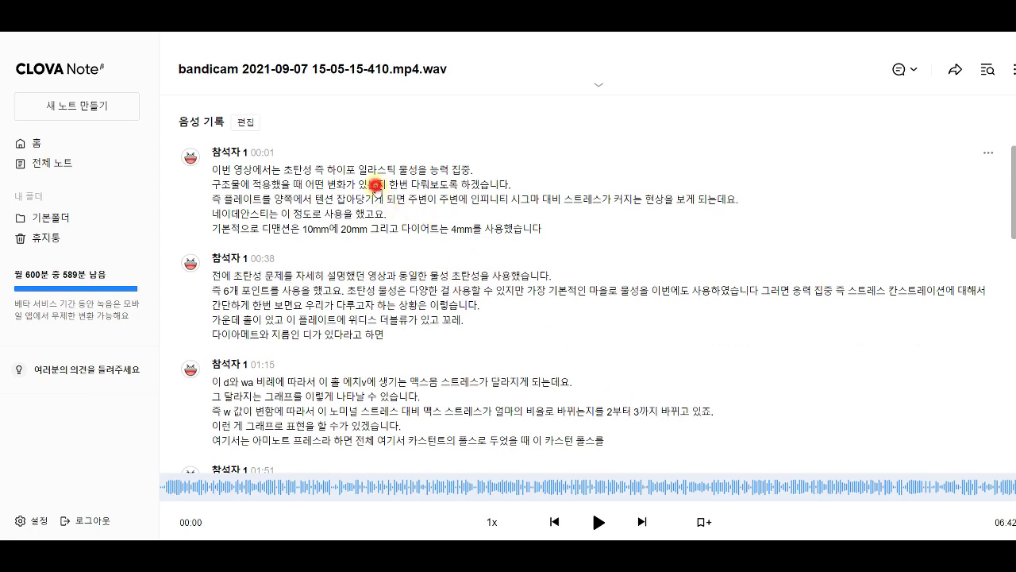
key("space")
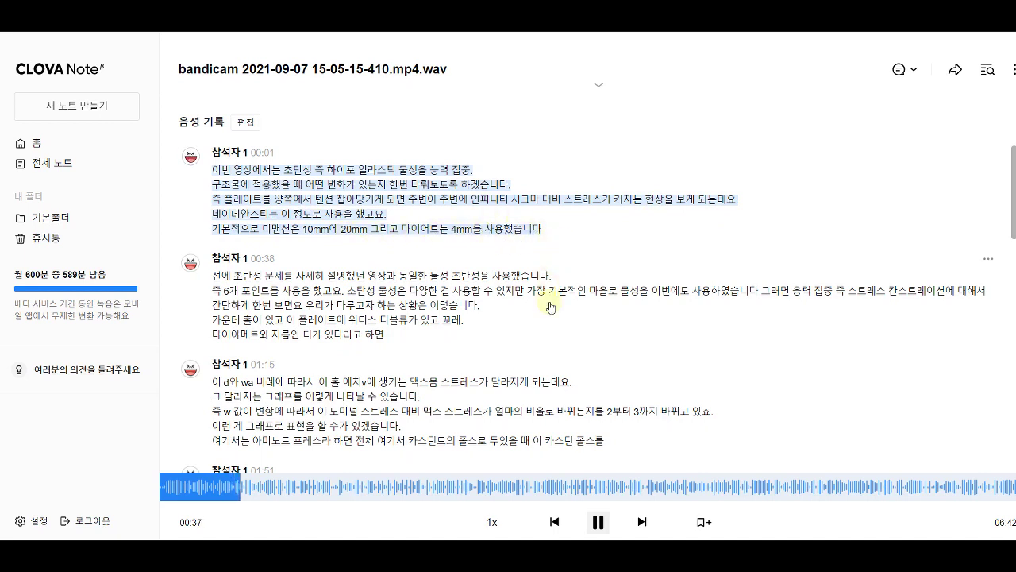
key("space")
- Download the voice transcript with time records (시간기록) and participants (참석자) included
left_click(1012, 70)
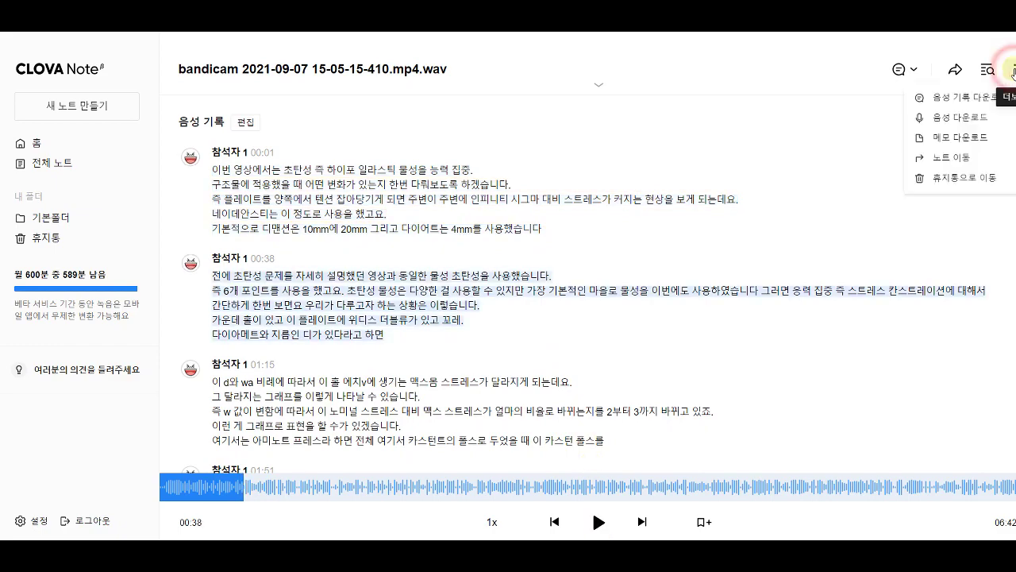
left_click(968, 101)
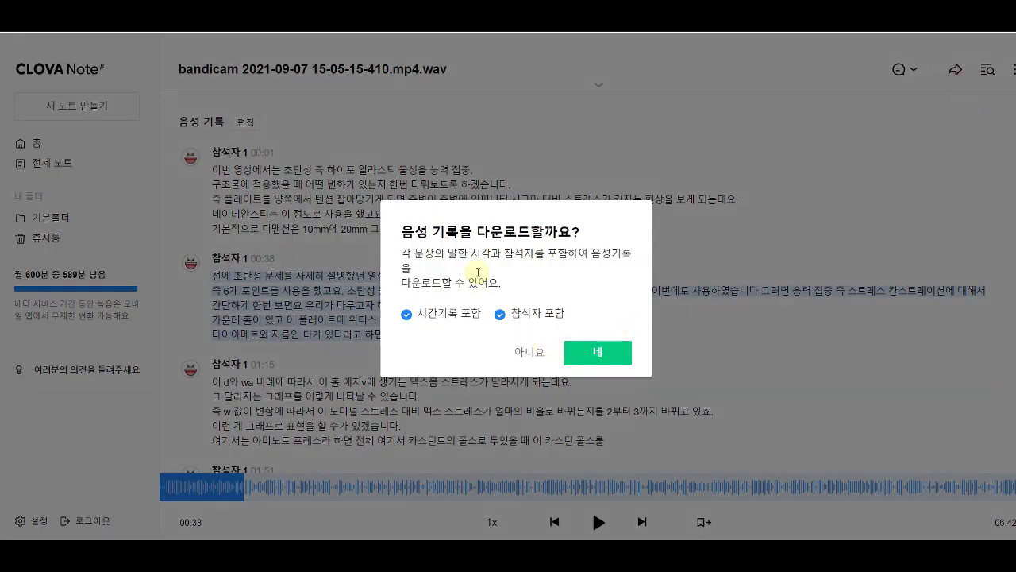
left_click(596, 359)
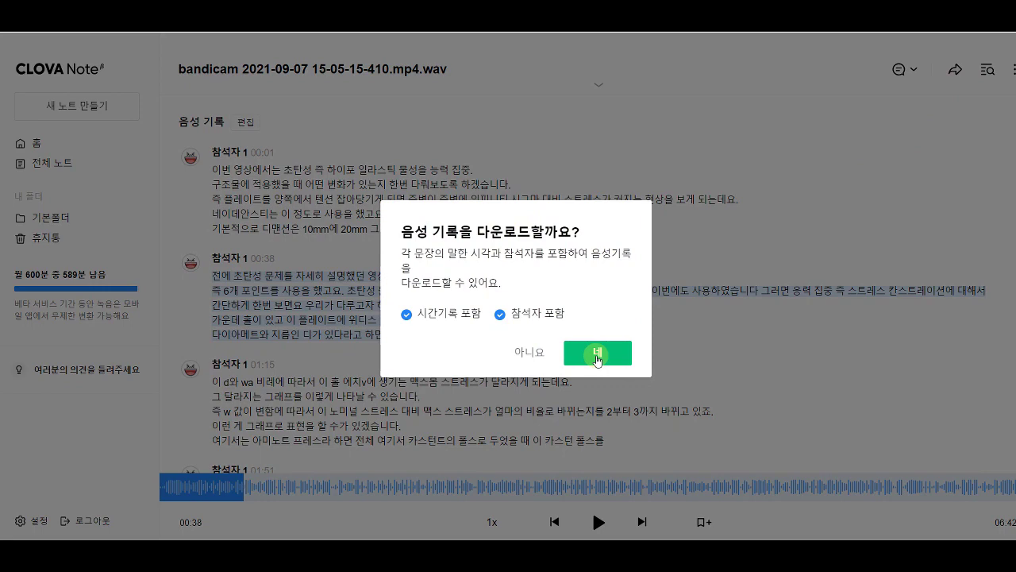
left_click(597, 359)
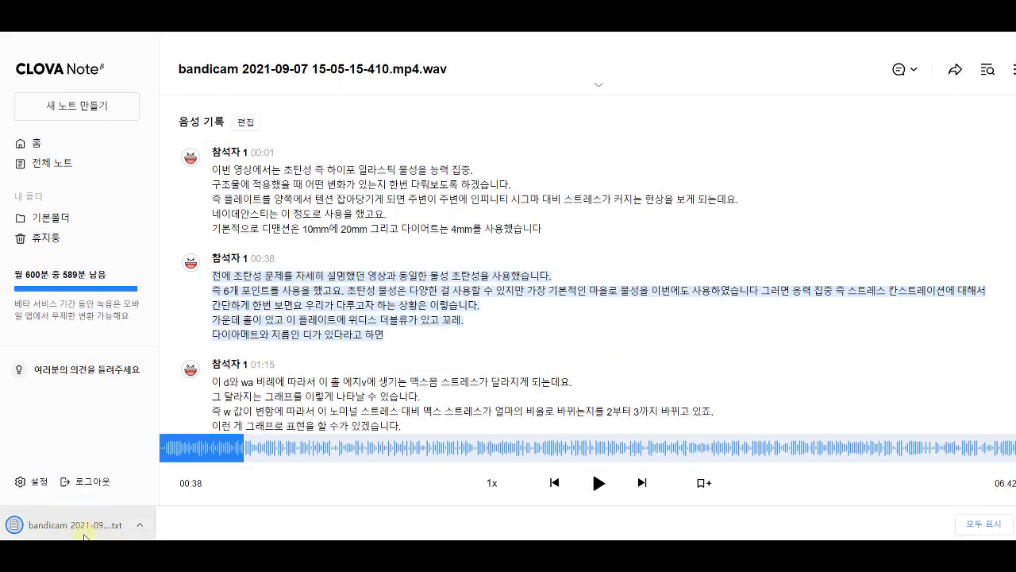
- Open the transcript for editing and listen to the opening of the first section from 00:01
left_click(246, 121)
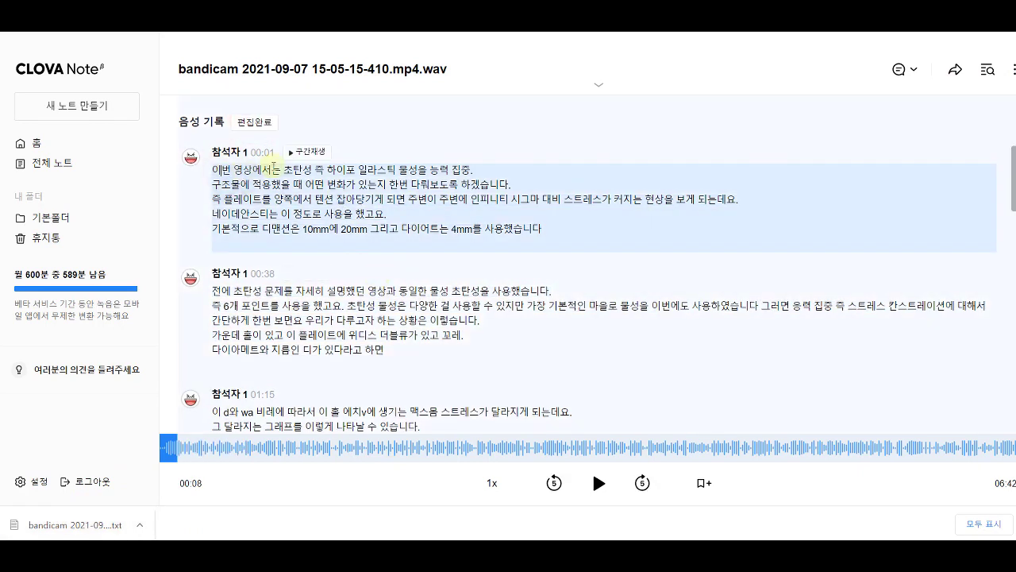
left_click(311, 152)
left_click(230, 168)
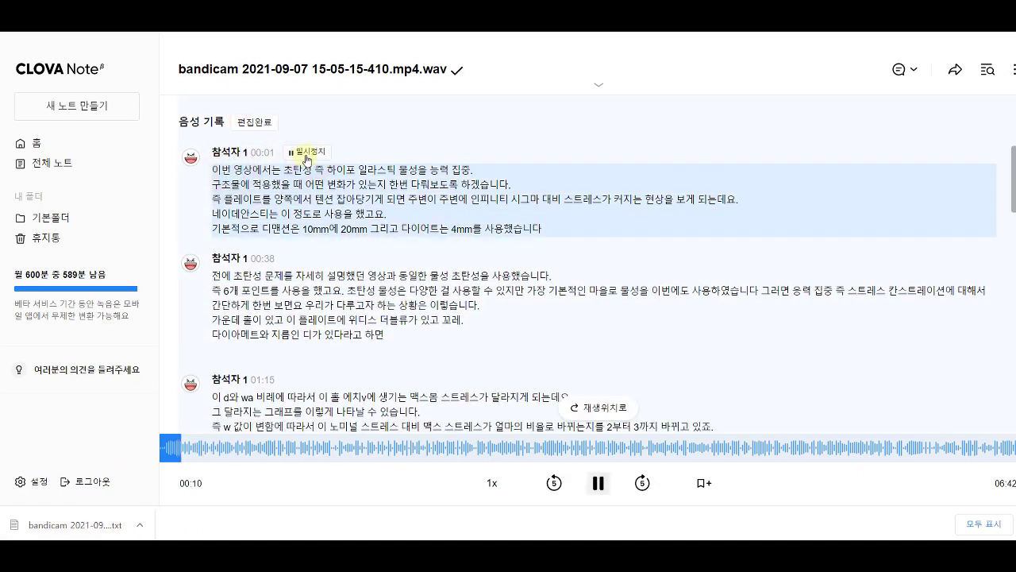
left_click(286, 277)
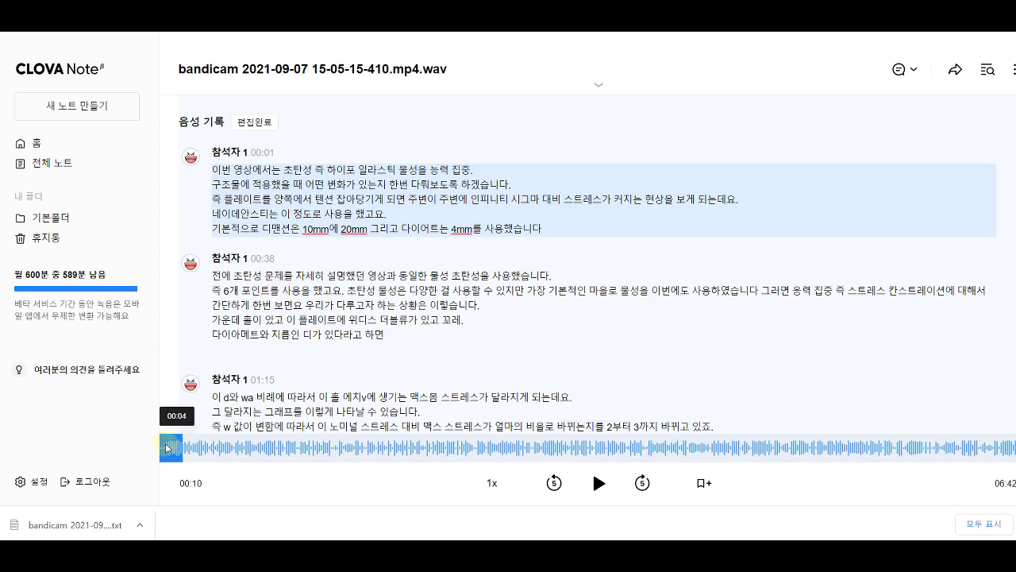
left_click(167, 447)
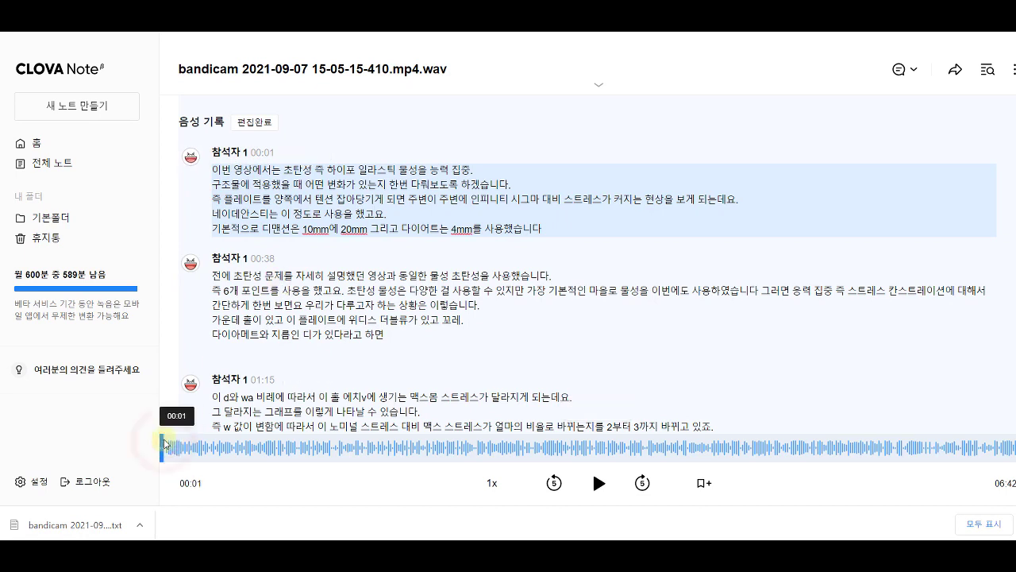
left_click(310, 151)
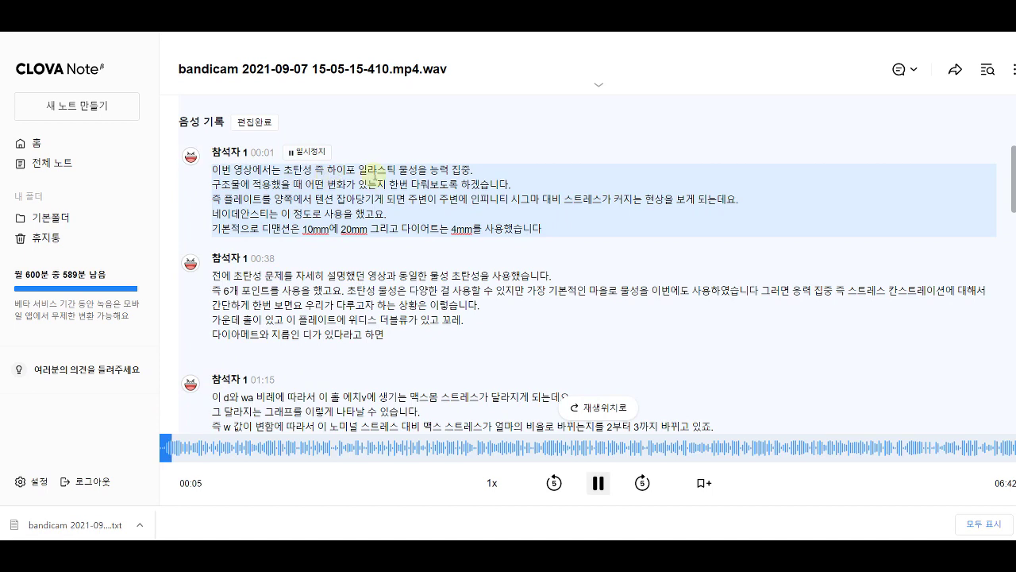
left_click(306, 151)
- Correct 능력 to 응력 in the first line of the first section
key("BackSpace")
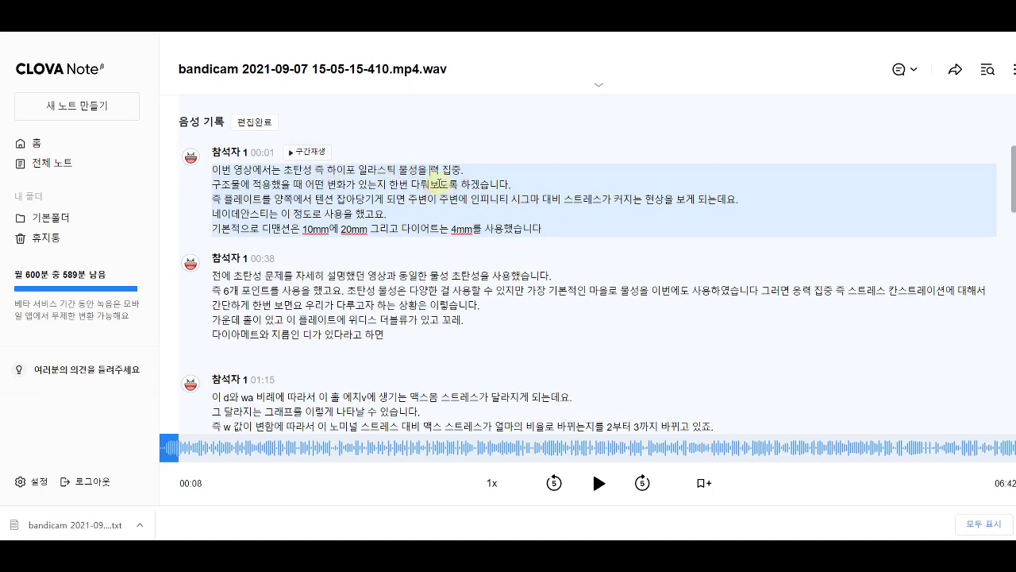
type("응")
type("ㅗ")
key("BackSpace")
- Replace 하이포 일라스틱 with "hyperelastic" in the first line of the first section
type("hyper")
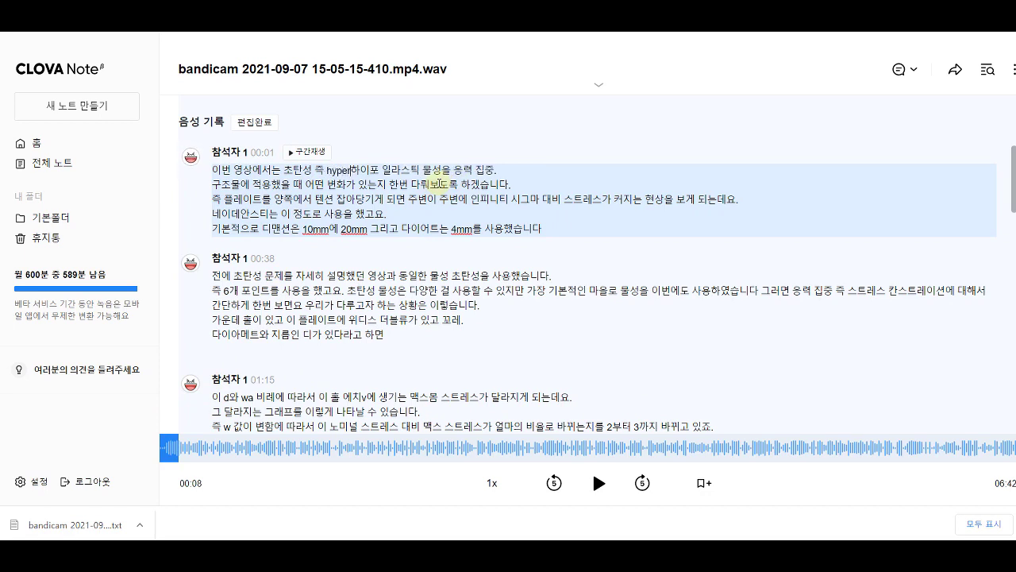
type("elastic")
key("Delete")
key("Delete")
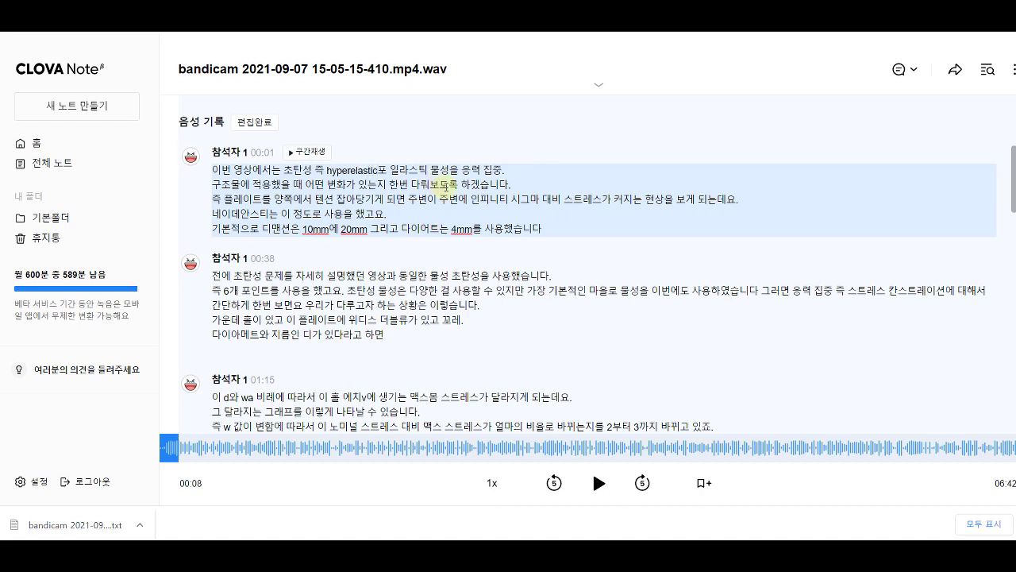
key("Delete")
key("Delete")
key("Delete")
key("Delete")
key("Delete")
key("Delete")
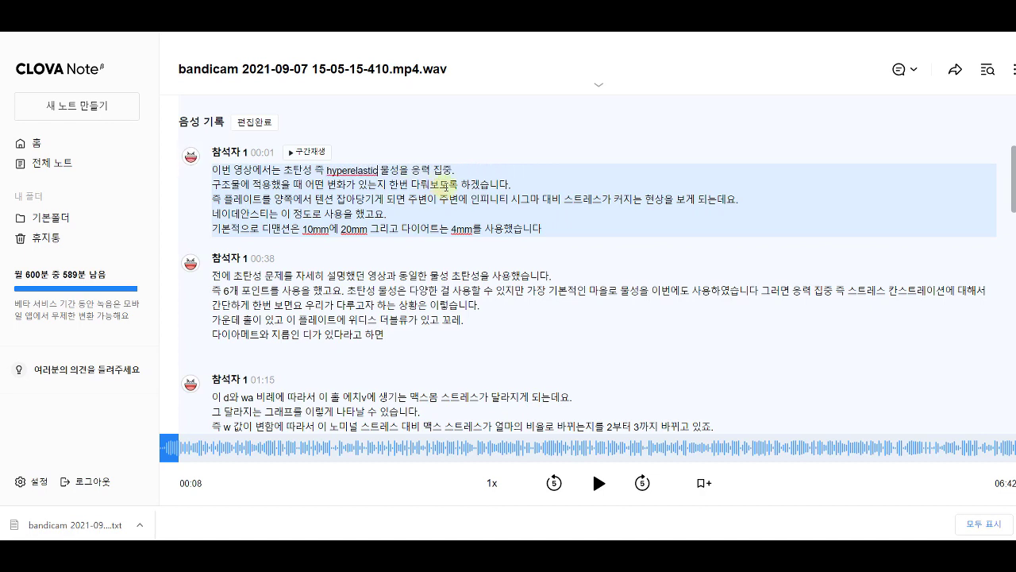
- Listen further into the first section and replace 텐션 with "tension," in its third line
left_click(306, 152)
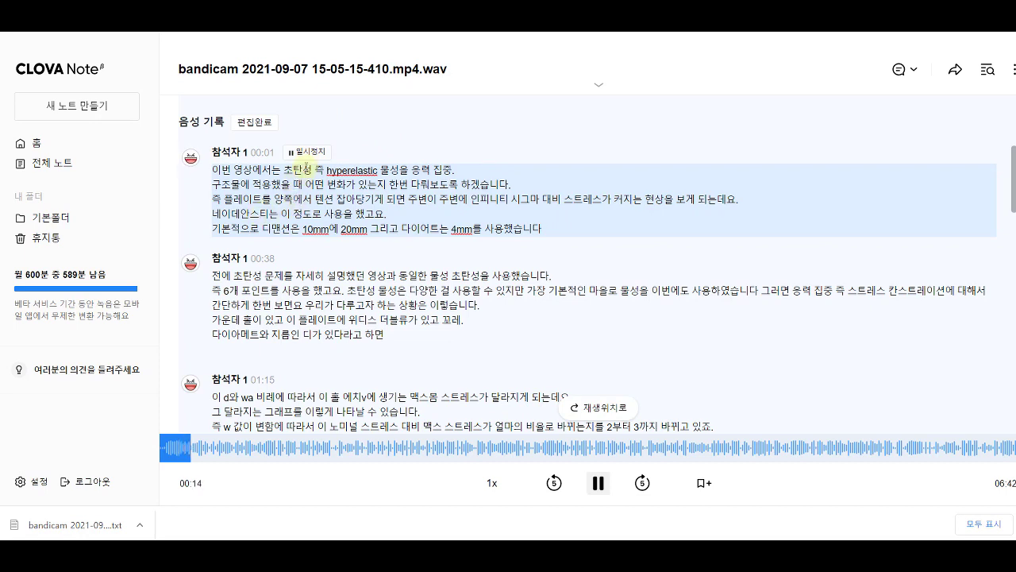
left_click(308, 155)
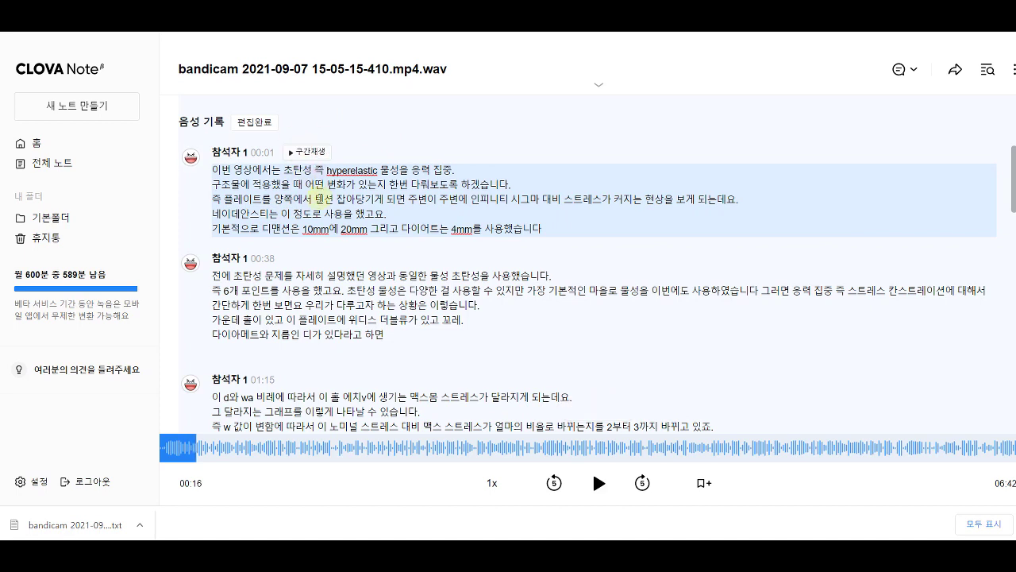
left_click(316, 199)
type("tension")
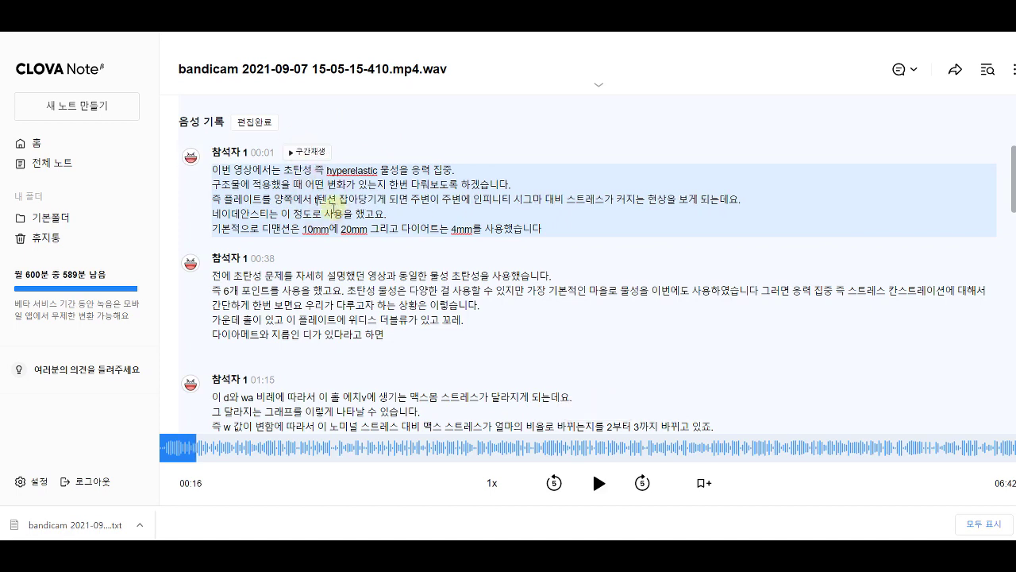
key("Delete")
key("Delete")
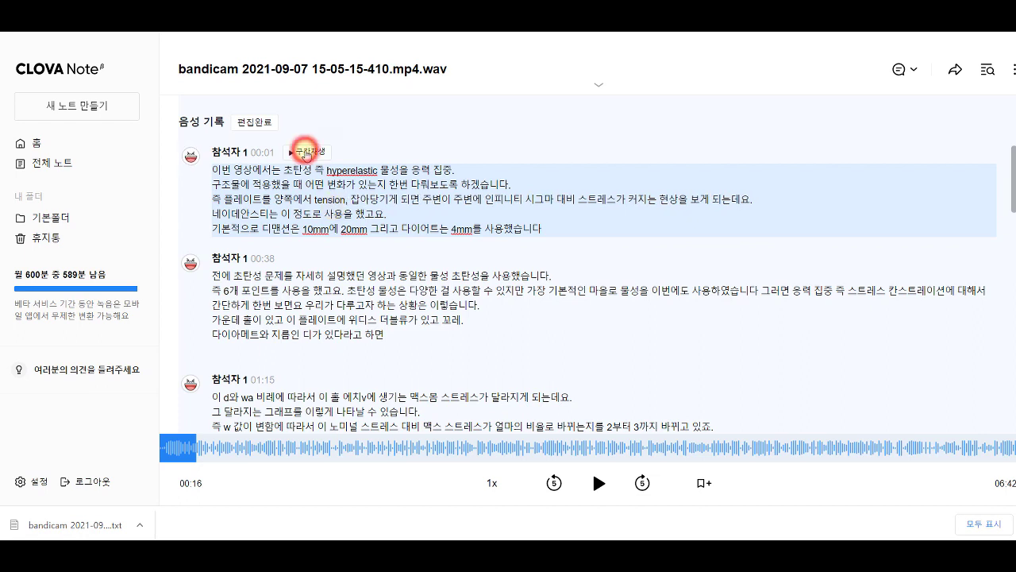
- Listen to the next phrase and insert "hole" before 주변이 in the third line of the first section
left_click(306, 151)
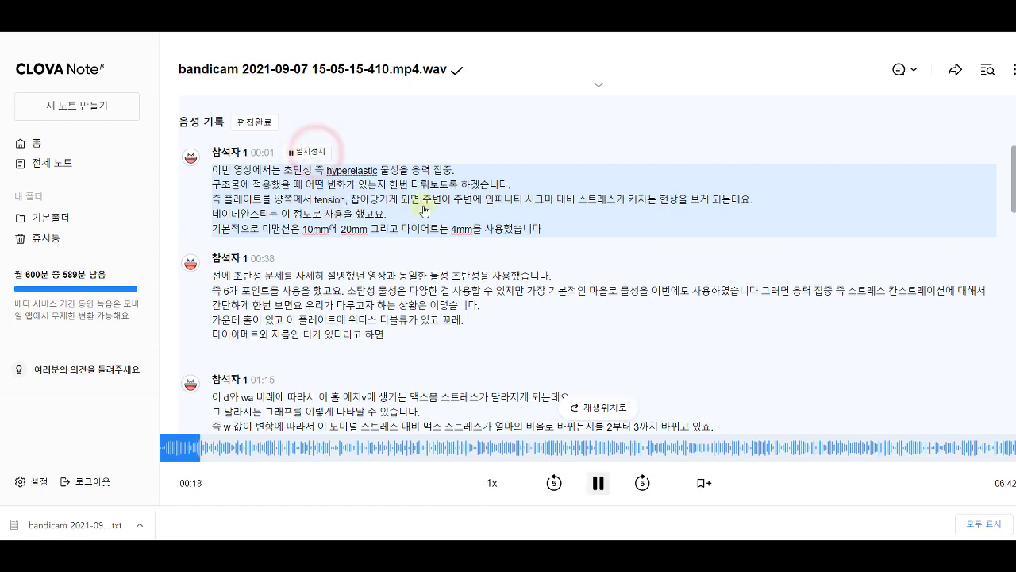
left_click(308, 151)
left_click(425, 204)
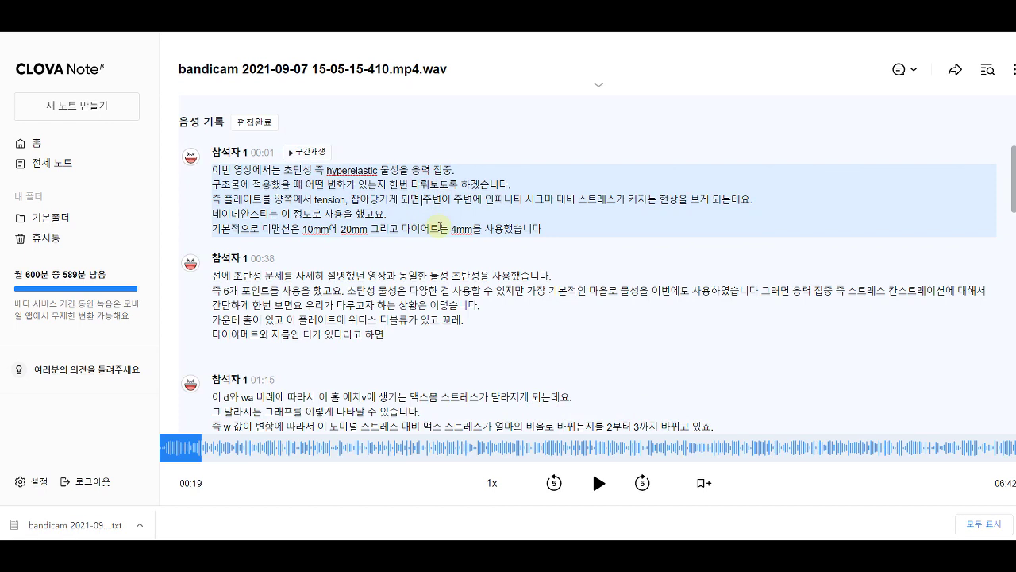
type("hole")
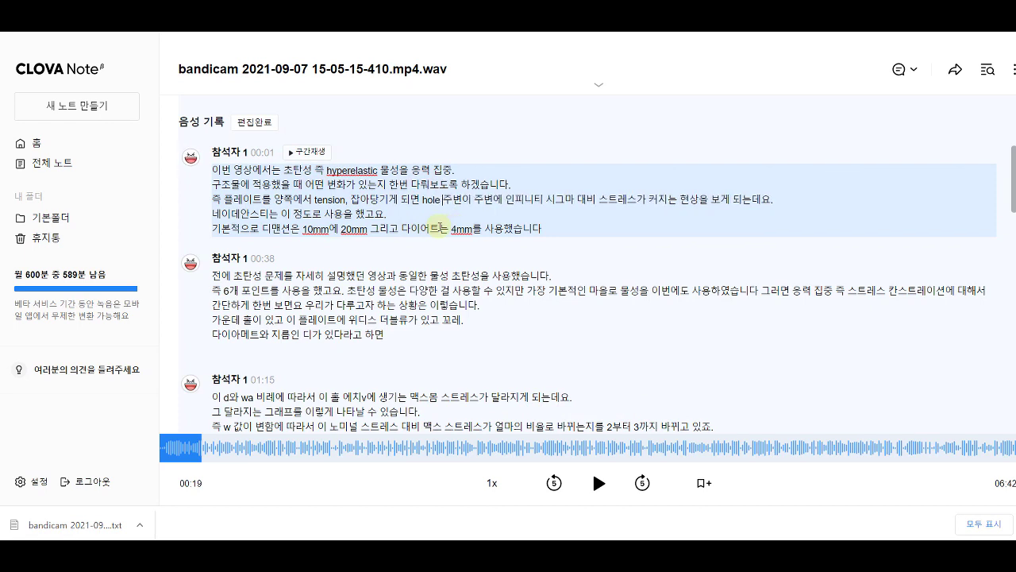
- Listen to the rest of the third line and replace 인피니티 시그마 with "infinity sigma"
left_click(308, 154)
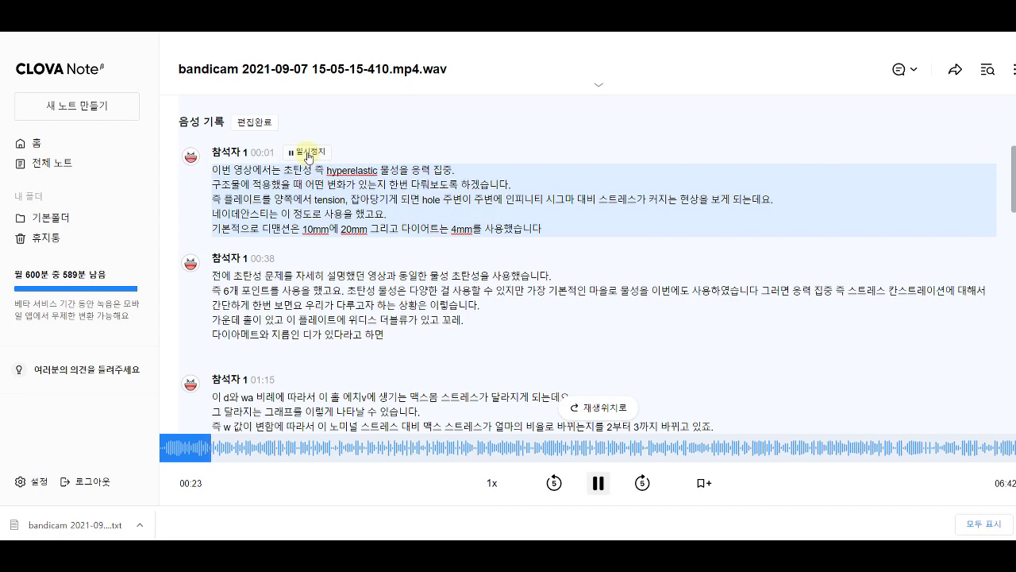
left_click(502, 200)
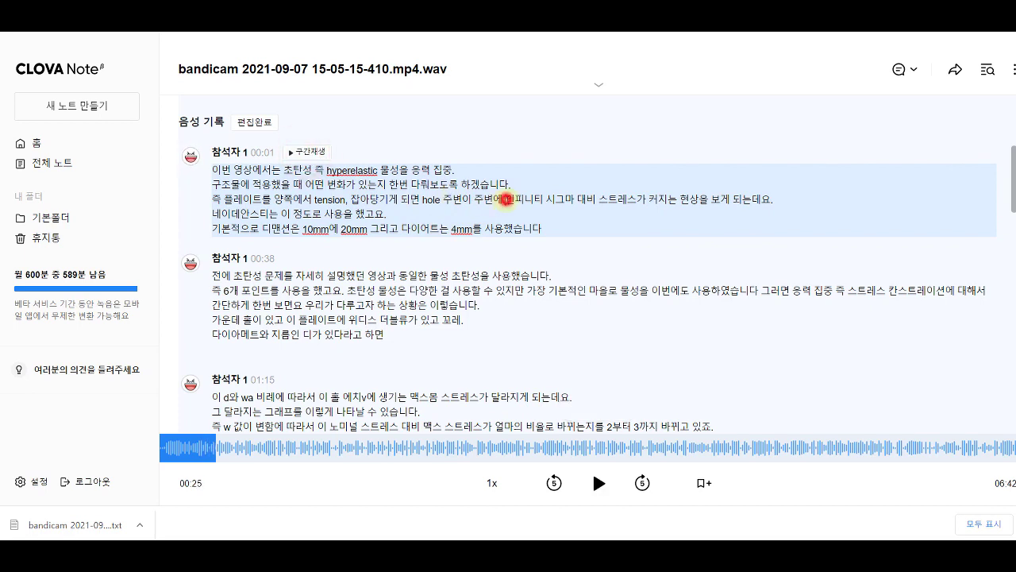
type("infin")
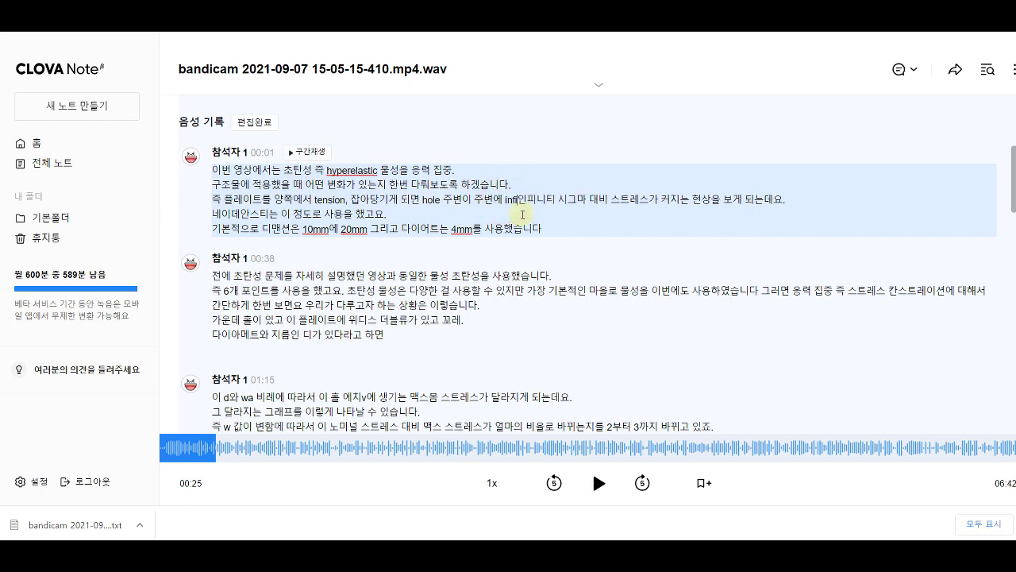
type("ity sig")
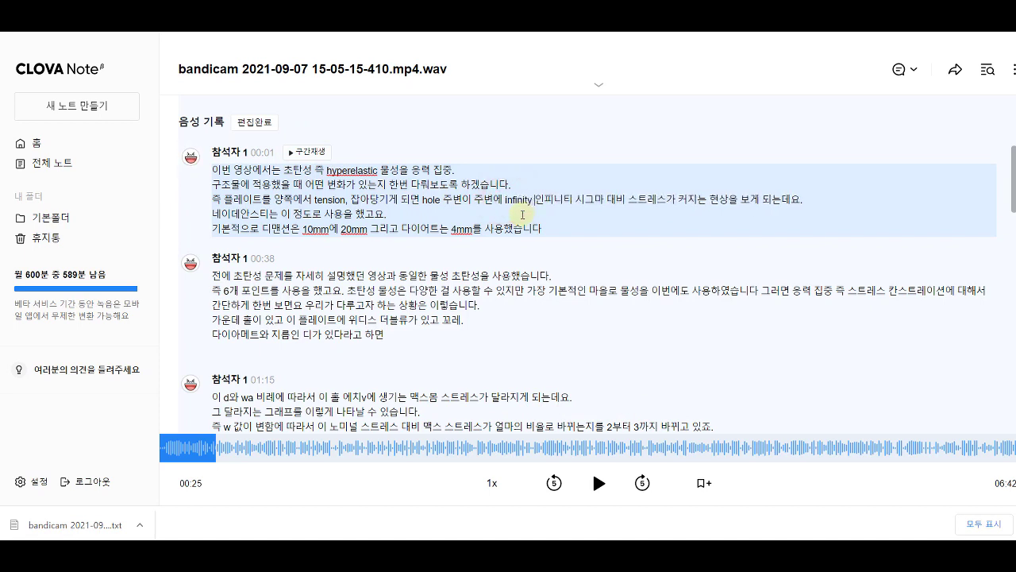
type("ma")
key("Delete")
key("Delete")
key("Delete")
key("Delete")
key("Delete")
key("Delete")
key("Delete")
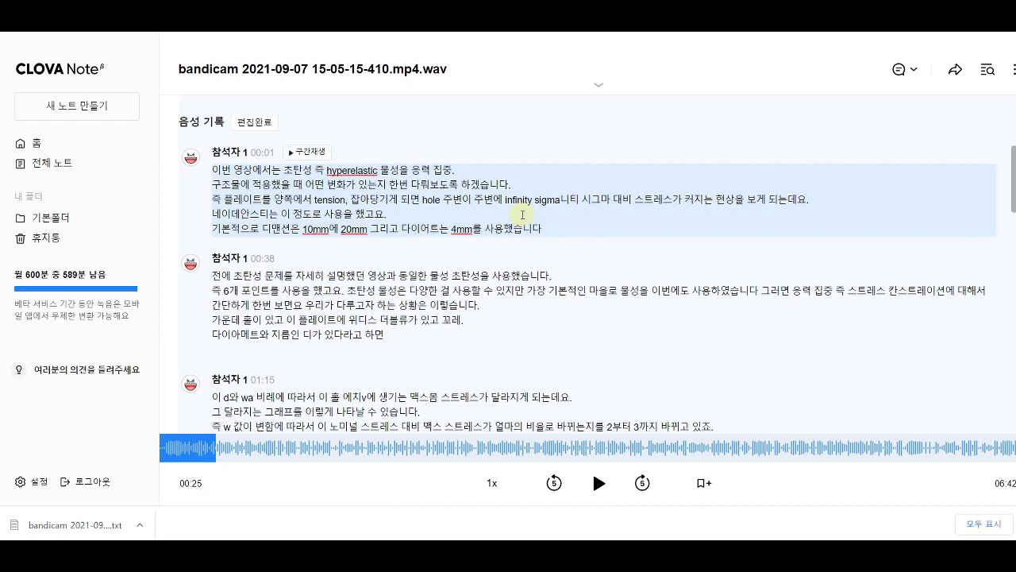
key("Delete")
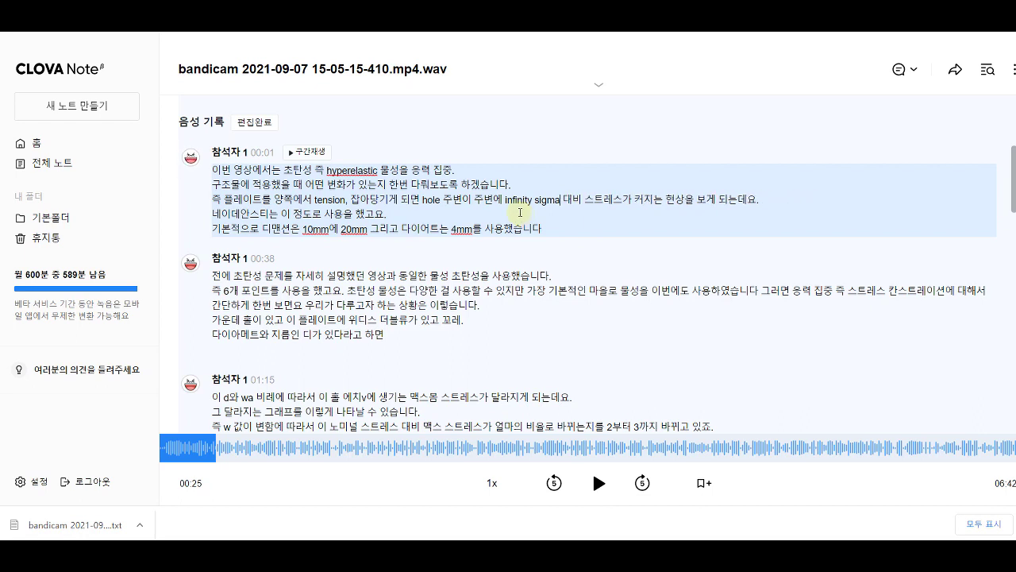
- Listen to the following sentence and replace 네이데안스티 with "mesh density" in the fourth line
left_click(310, 153)
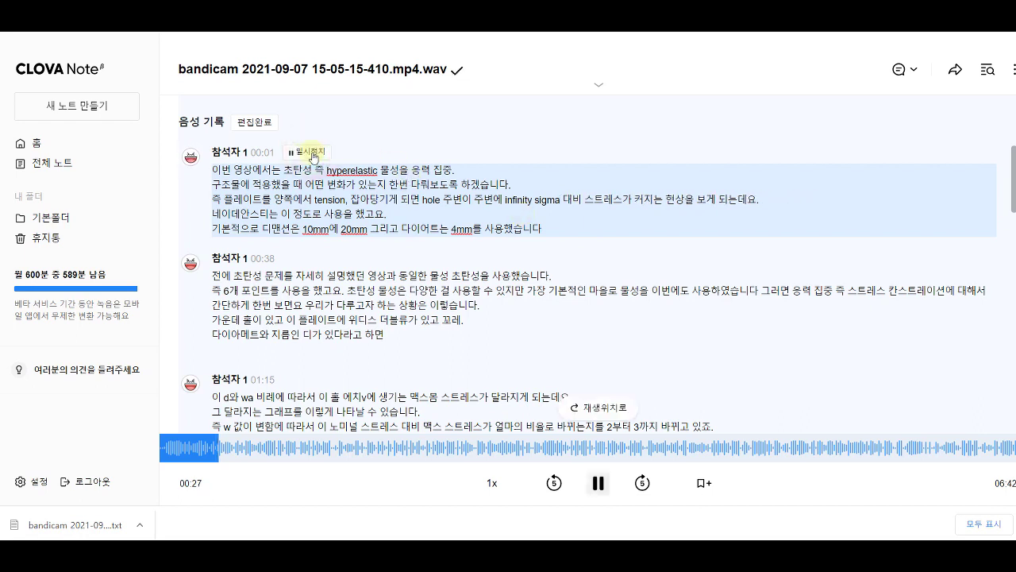
left_click(312, 154)
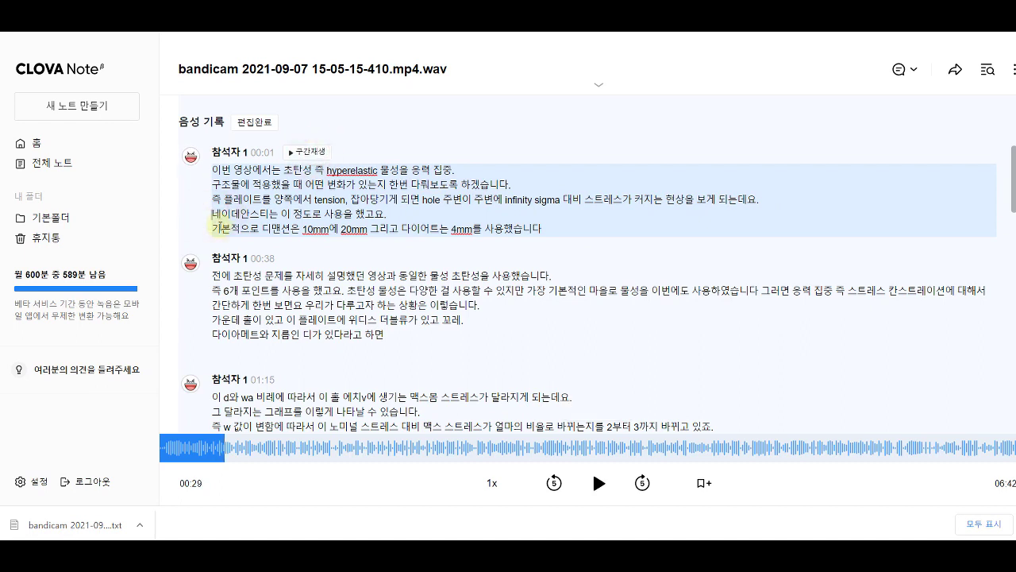
type("mesh ")
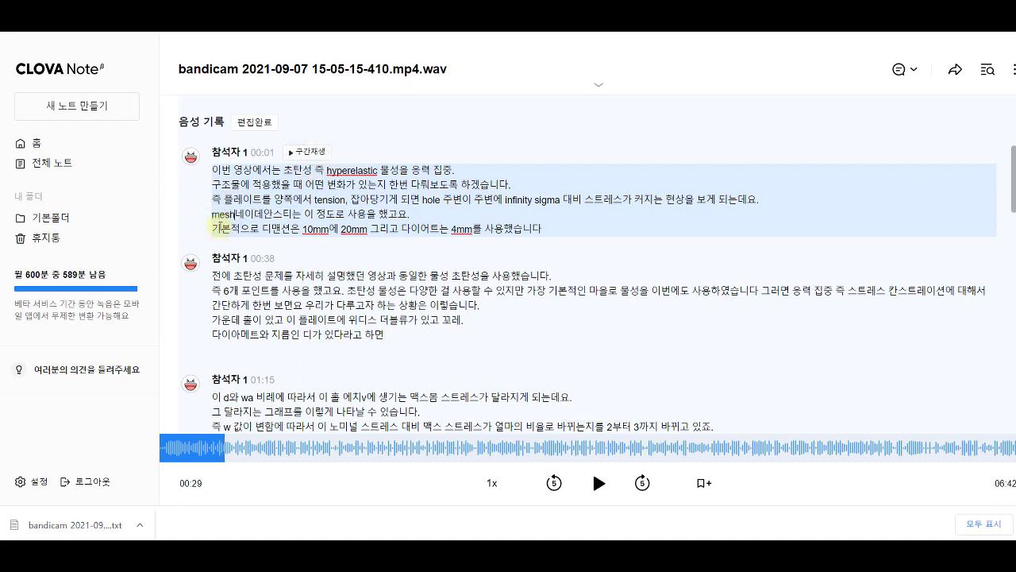
type("density")
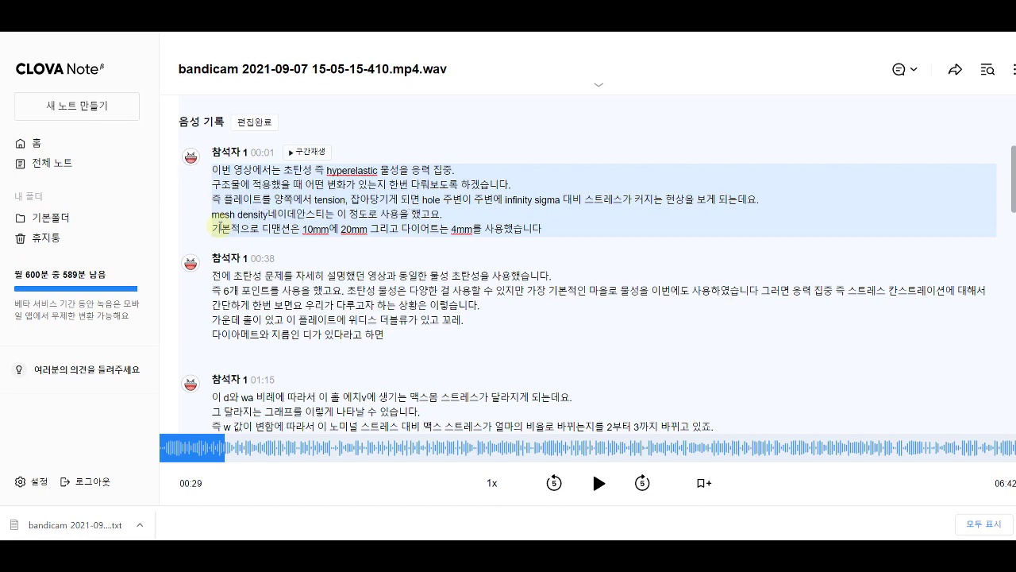
key("Delete")
key("Delete")
key("Delete")
key("Delete")
key("Delete")
key("Delete")
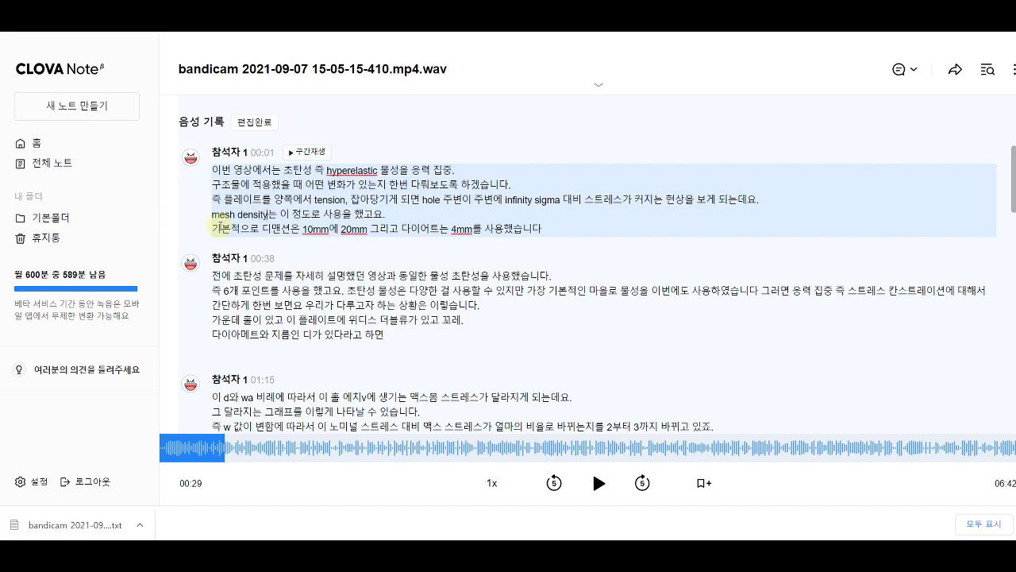
- Listen to the first section's last sentence and replace 다이어트 with "diameter" in the fifth line
left_click(295, 154)
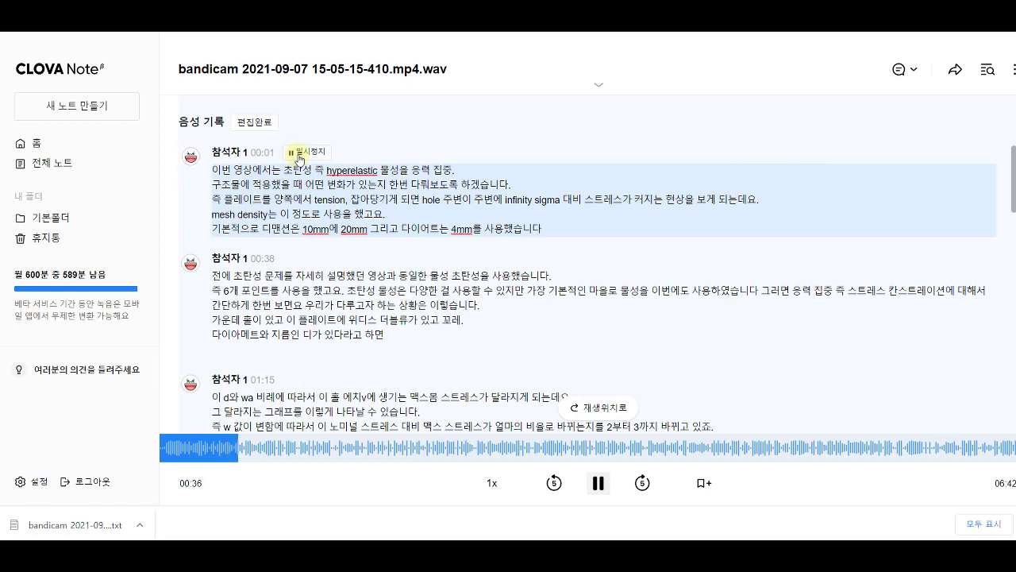
left_click(297, 156)
left_click(401, 229)
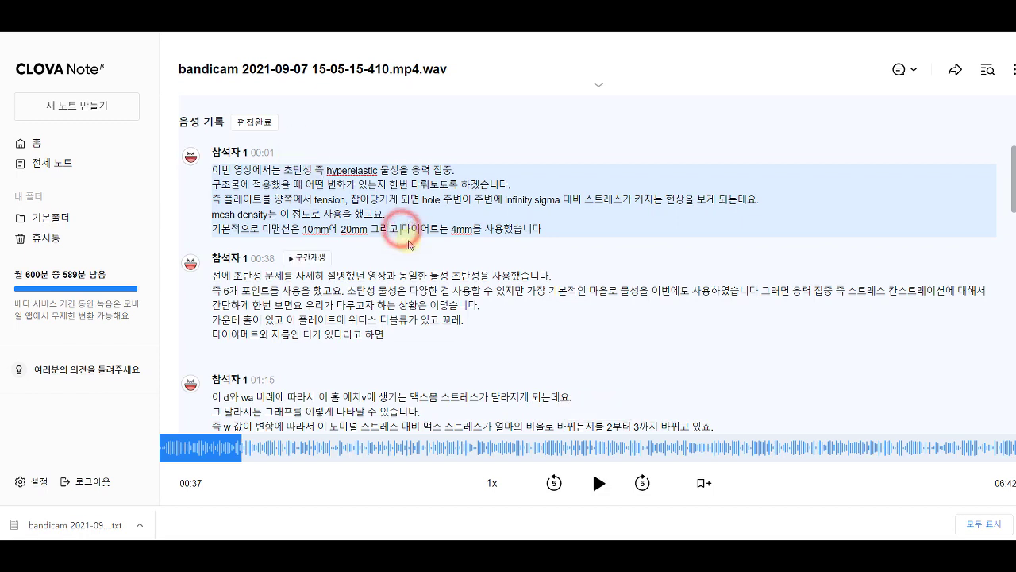
type("diameter")
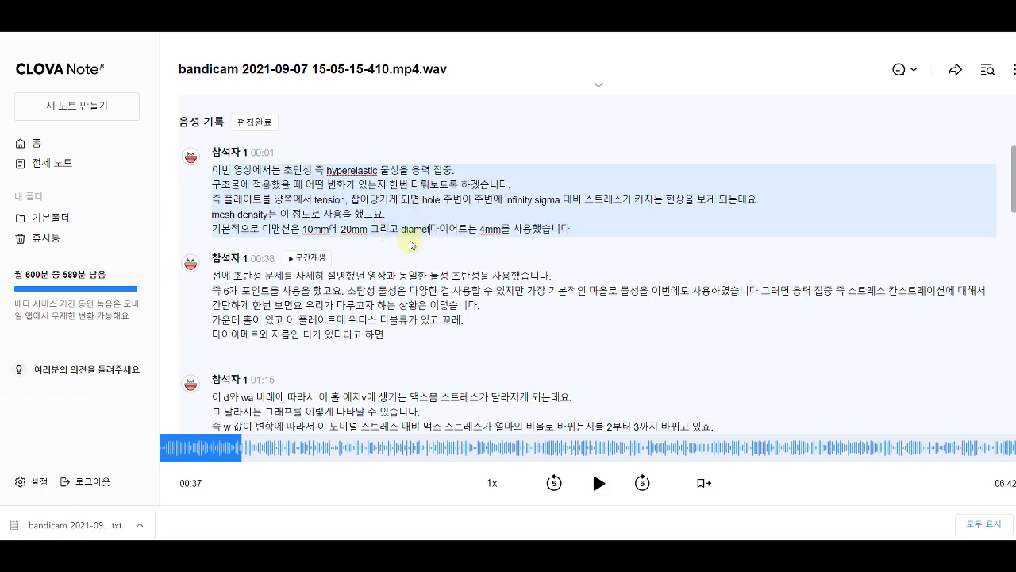
key("Delete")
key("Delete")
key("Delete")
key("Delete")
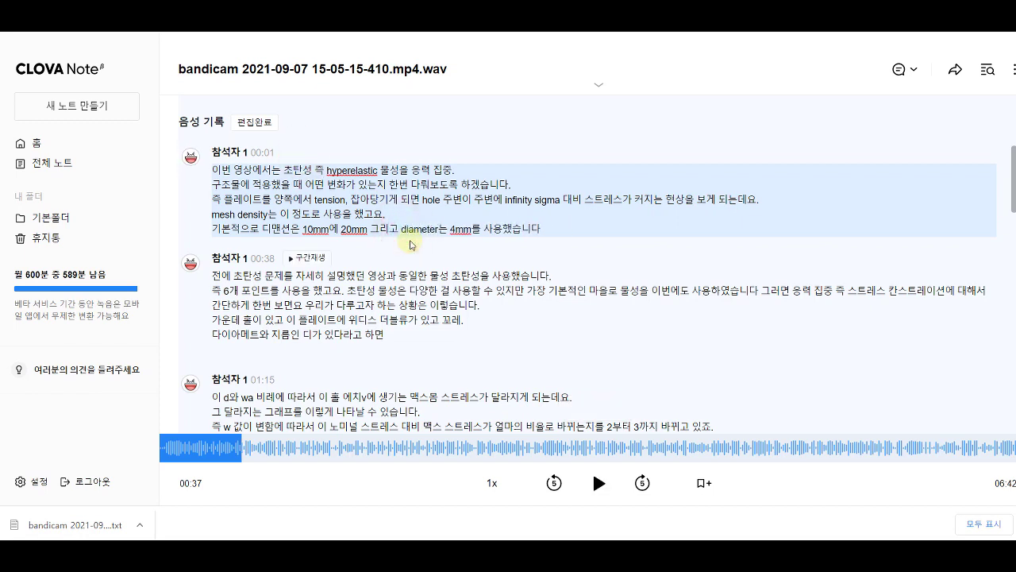
- Replace 디맨션 with "dimension" in the first section's fifth line and finish editing the transcript
left_click(263, 230)
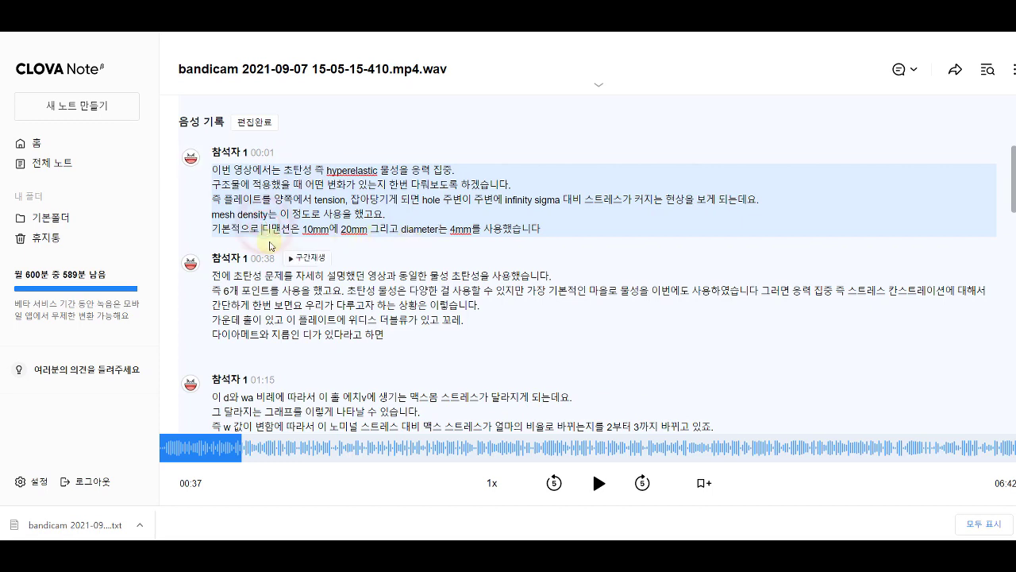
type("dimension")
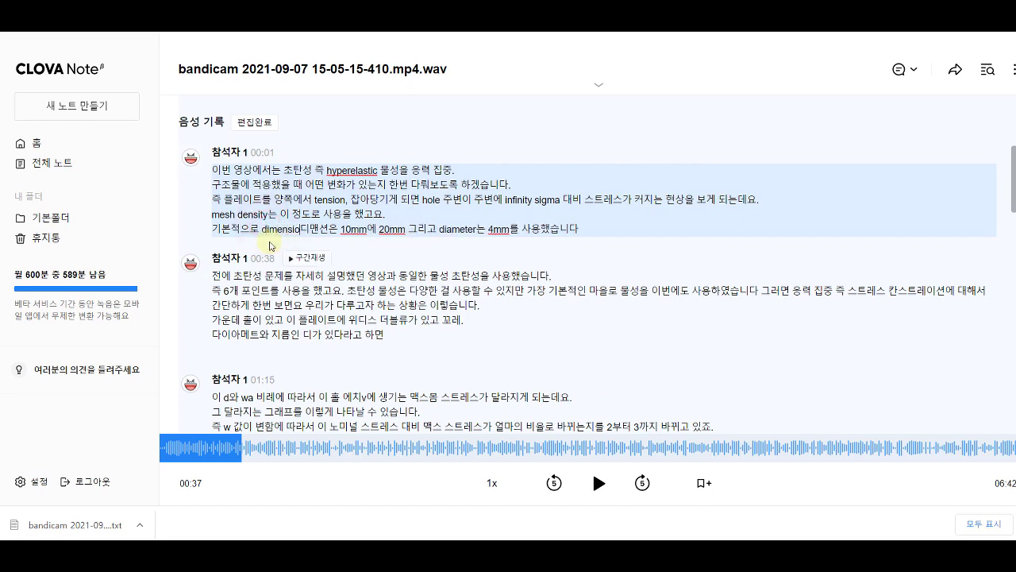
key("Delete")
key("Delete")
key("Delete")
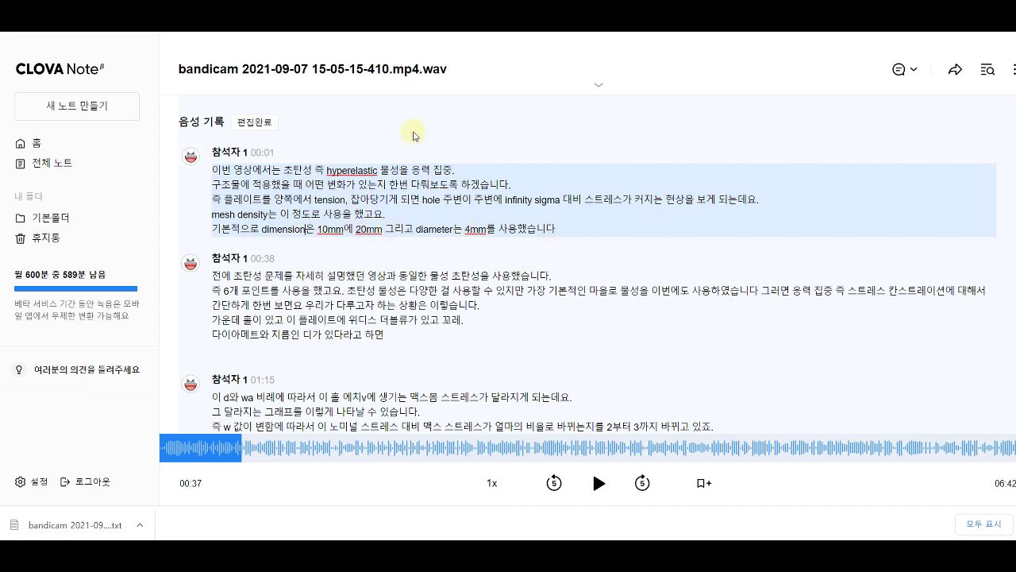
left_click(257, 123)
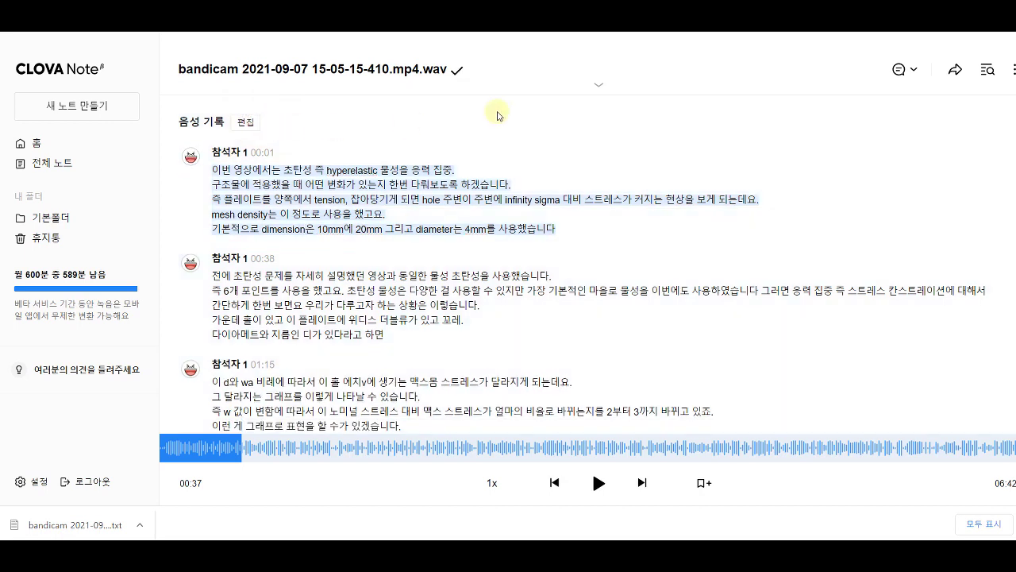
- Download the corrected voice record with time records and participants included, and access the downloaded text file
left_click(1014, 70)
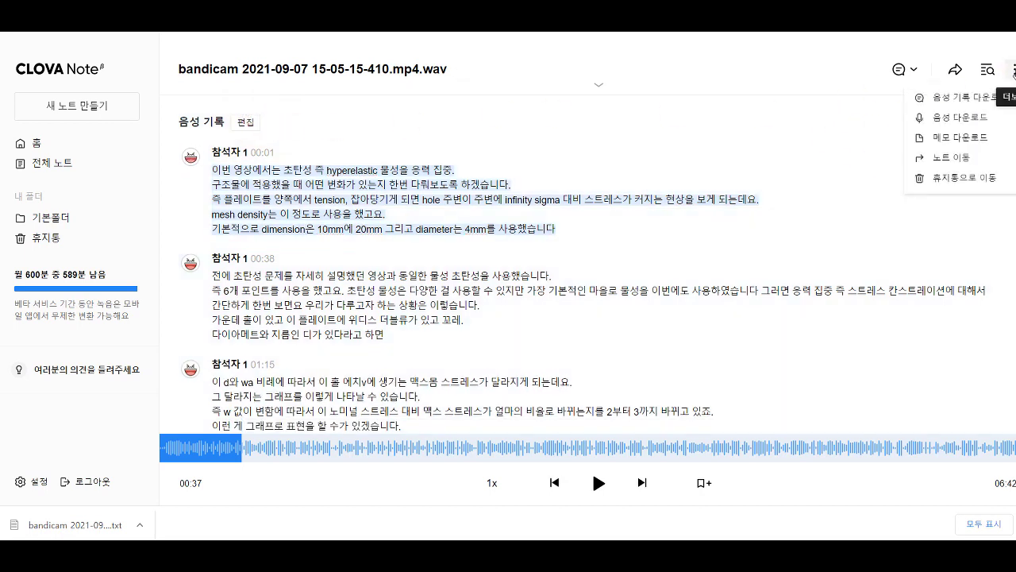
left_click(968, 105)
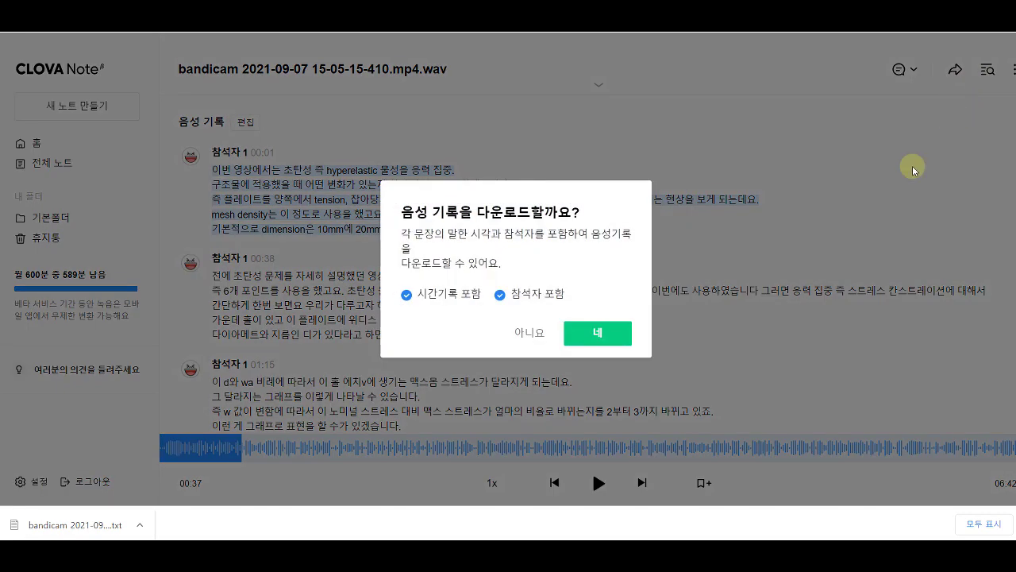
left_click(605, 336)
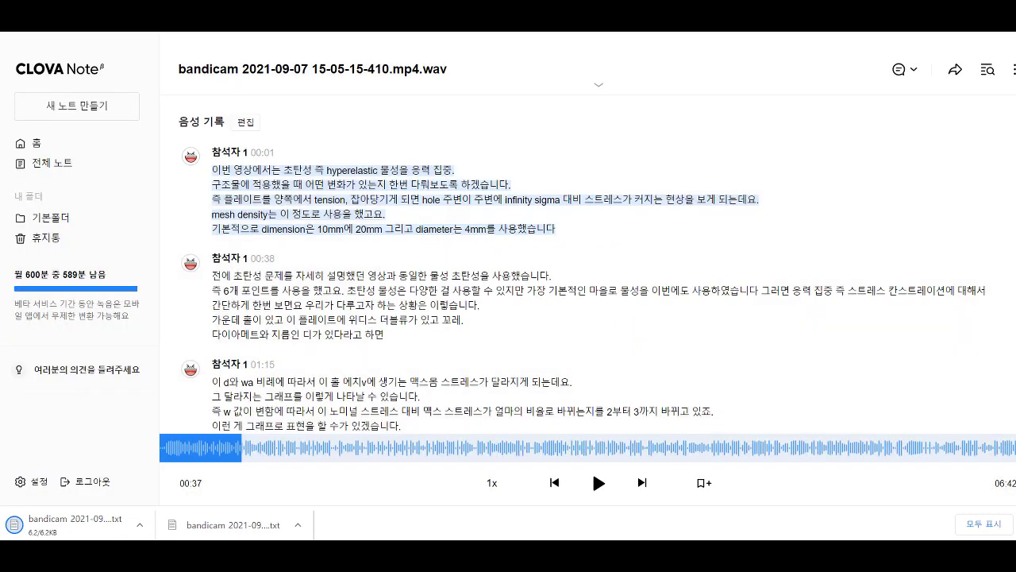
left_click(139, 523)
left_click(163, 479)
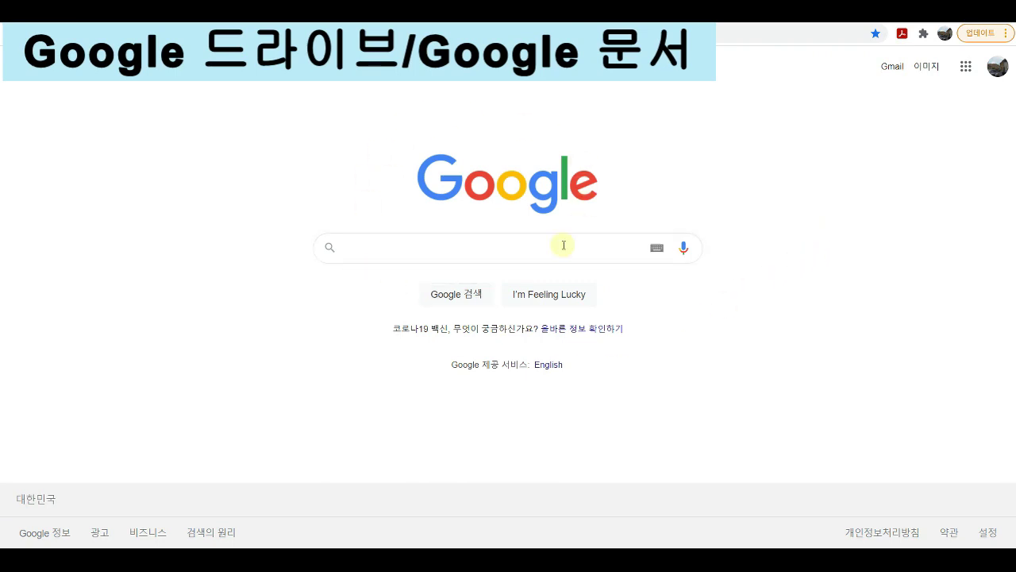
- Switch to Google Drive, create a blank Google Docs document, and dictate a short test passage with Korean voice typing
left_click(965, 66)
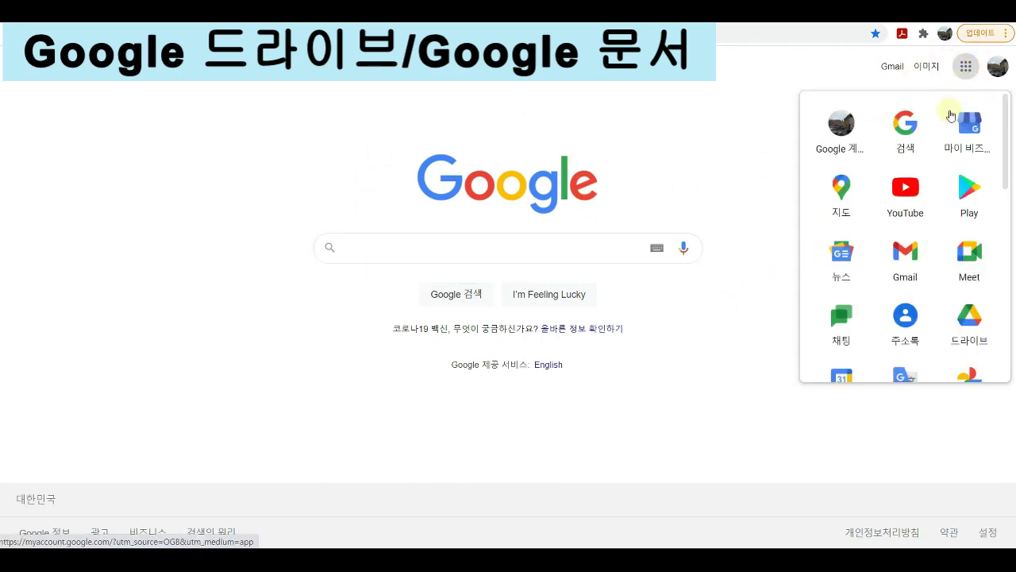
left_click(953, 326)
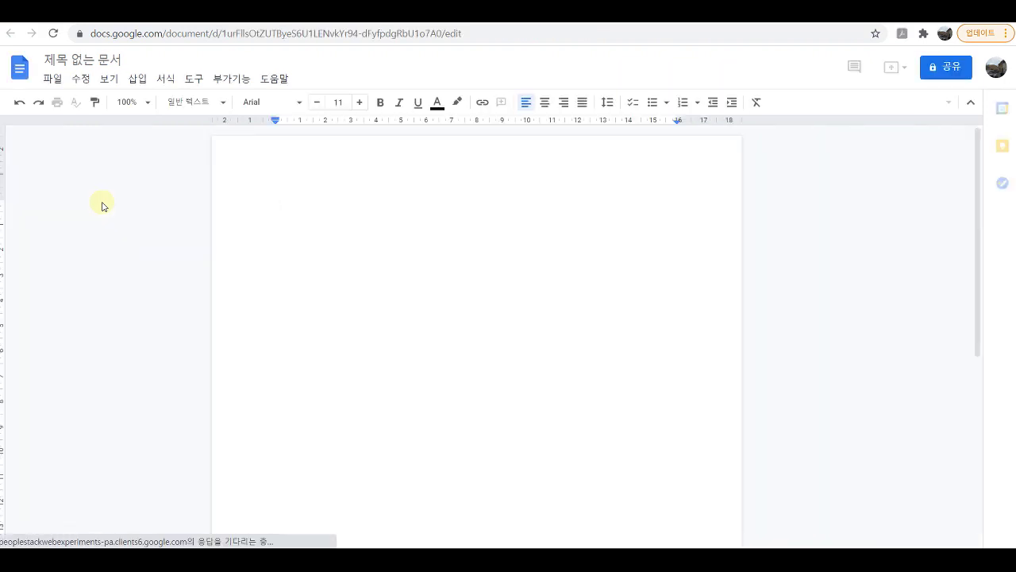
left_click(197, 84)
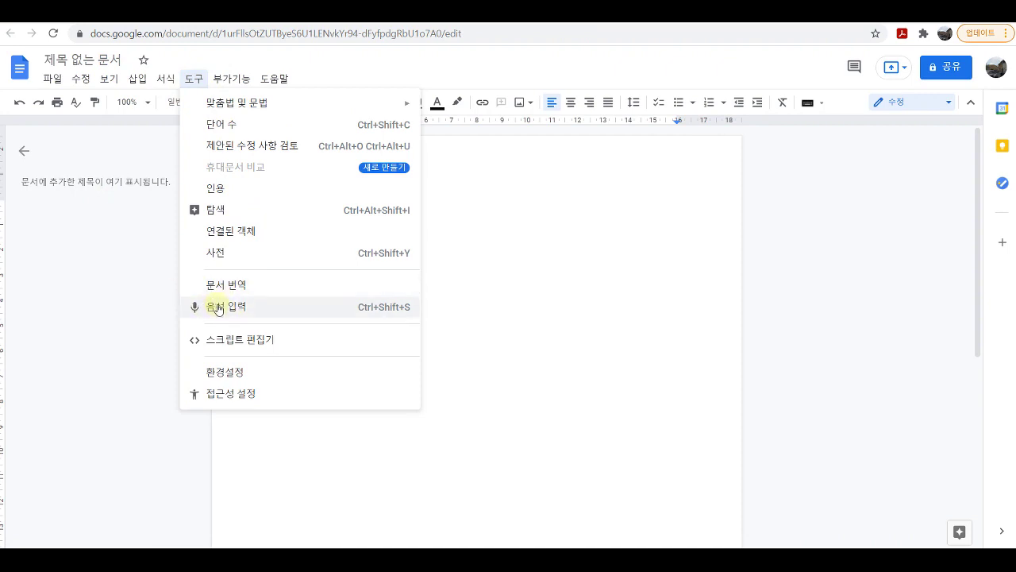
left_click(219, 309)
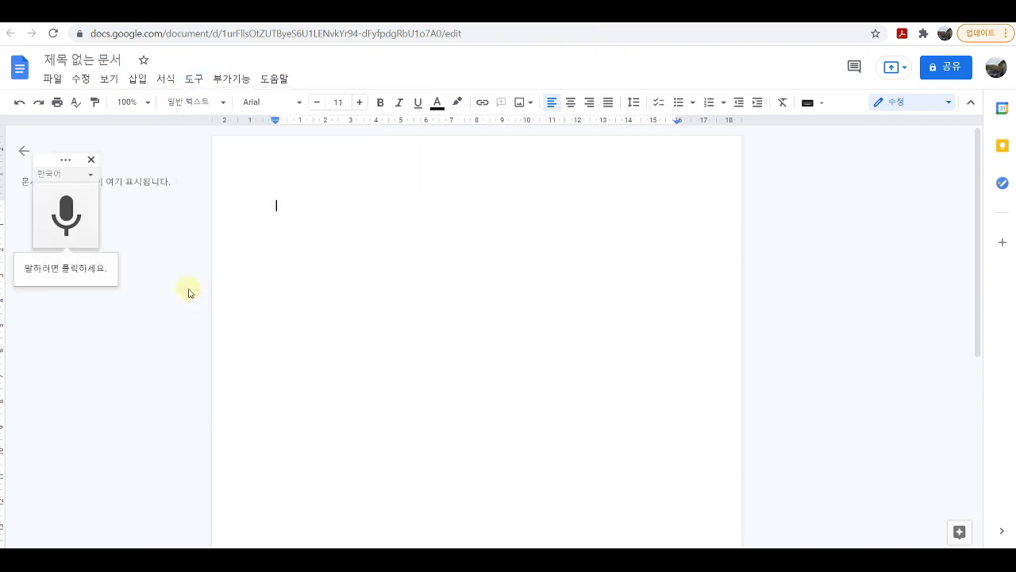
left_click(68, 231)
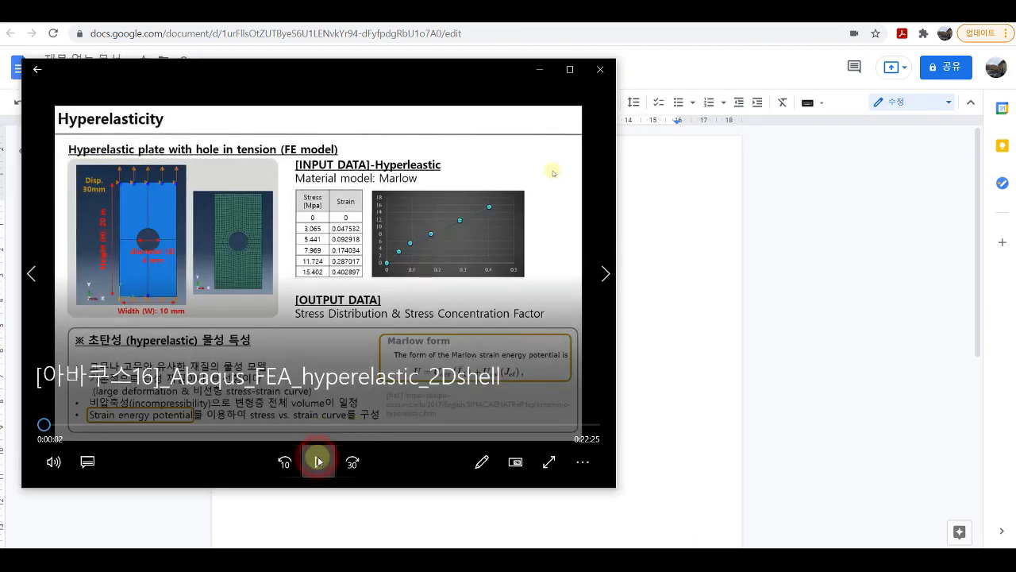
- Play the Abaqus hyperelastic 2D shell video, transcribe its speech into the document with Korean voice typing, and close voice typing
left_click(318, 461)
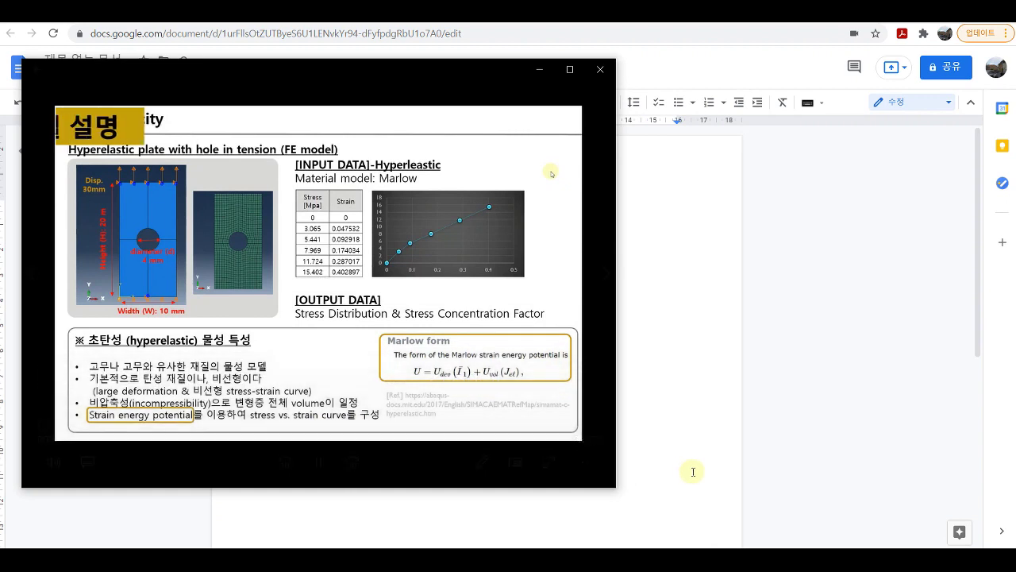
left_click(693, 472)
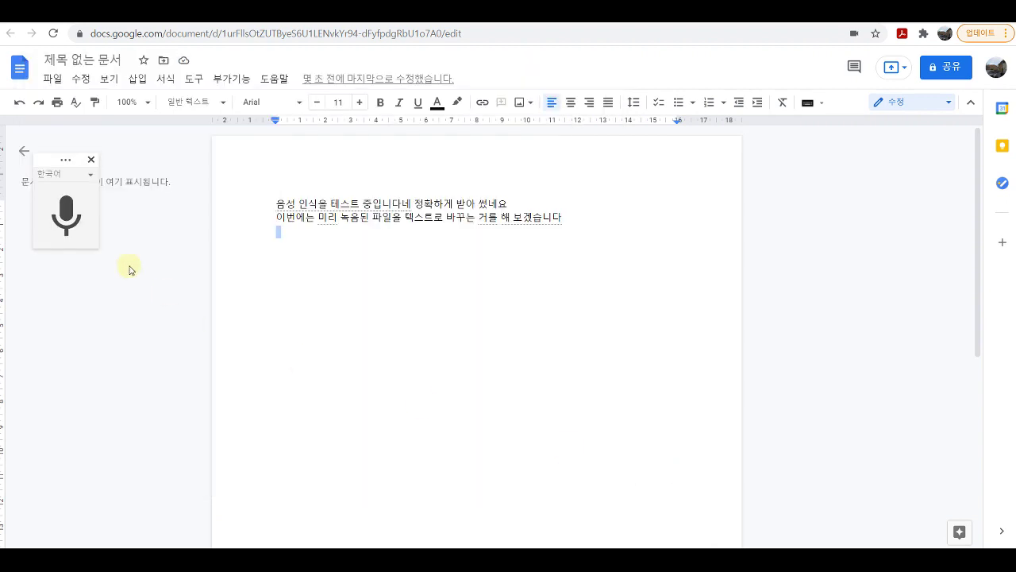
left_click(73, 228)
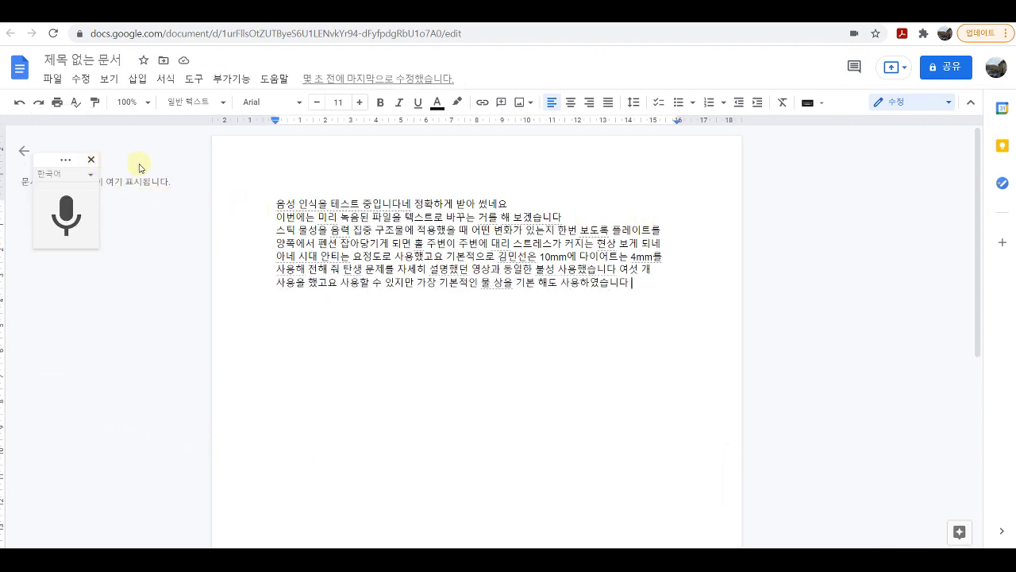
left_click(92, 161)
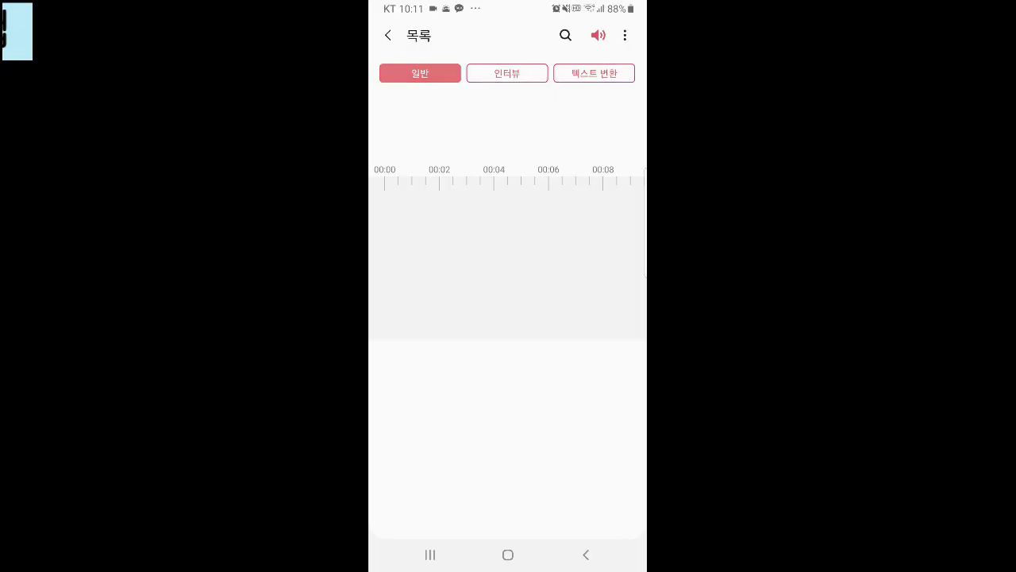
- Switch to the phone's voice recorder, listen to the start of the 초탄성 recording, and open it for editing
left_click(476, 115)
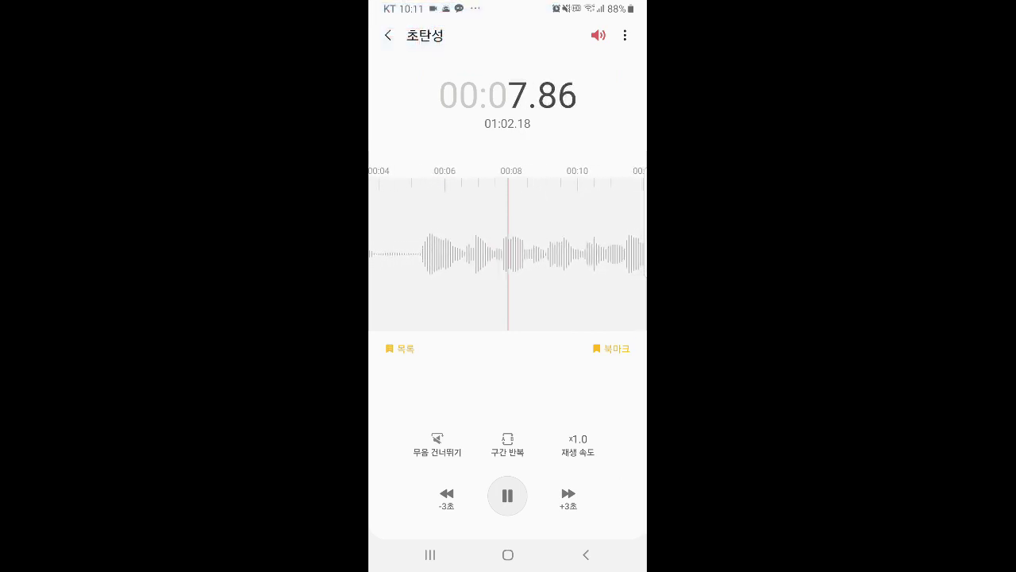
left_click(507, 496)
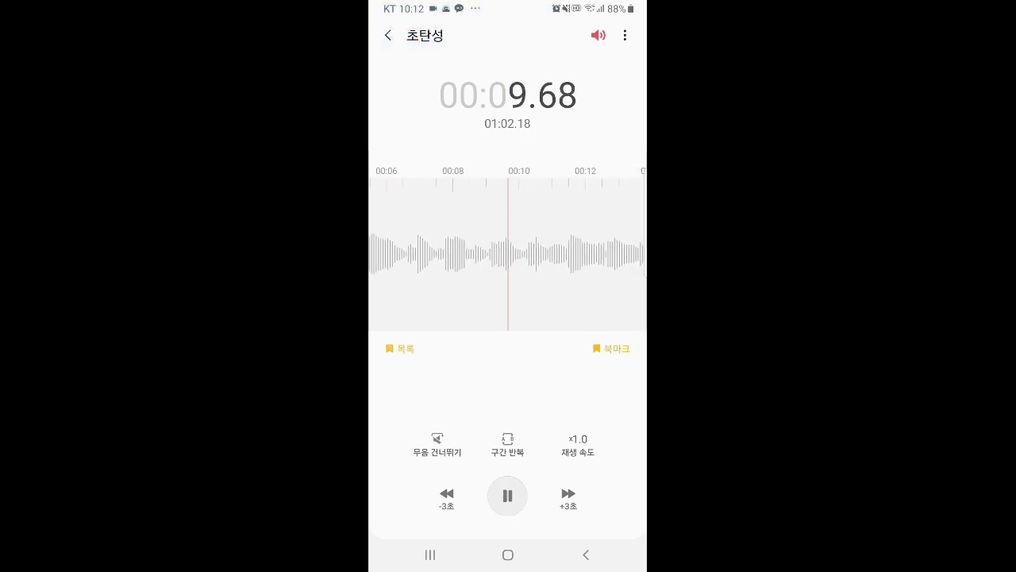
left_click(625, 35)
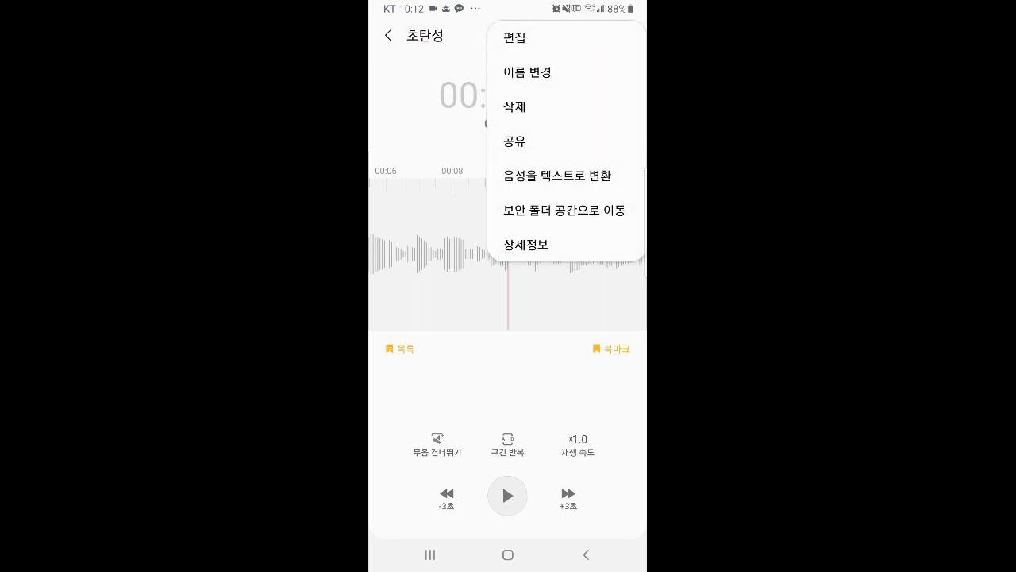
left_click(514, 38)
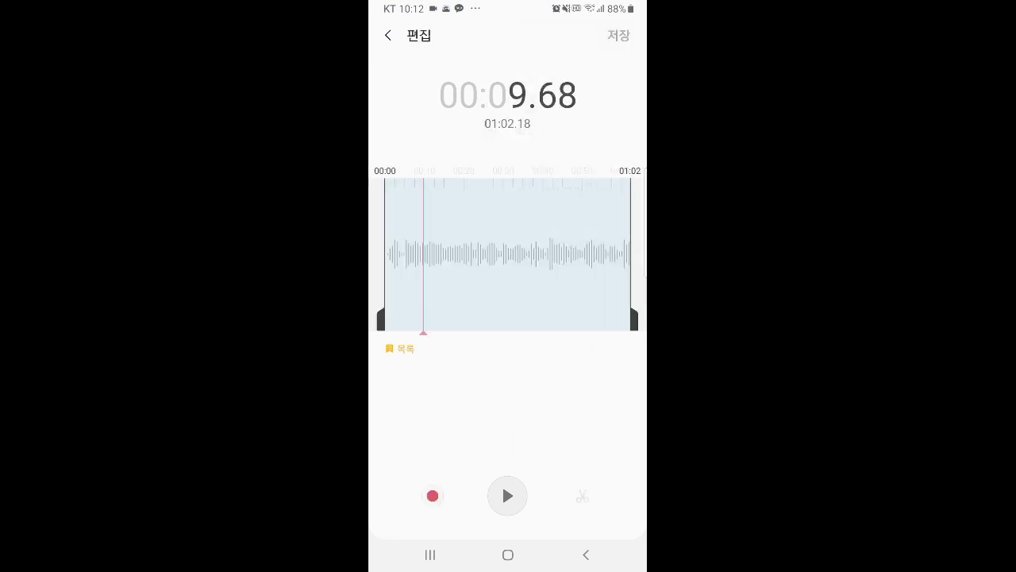
- Listen from about 4 seconds to find where the speech begins, and set the trim range's start to 00:04
left_click_drag(423, 332, 402, 332)
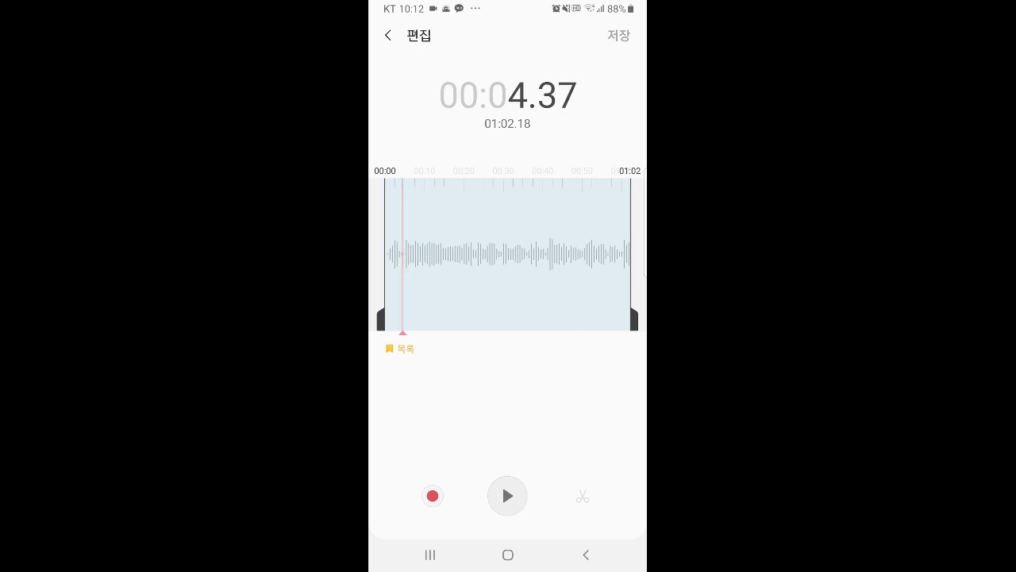
left_click(508, 496)
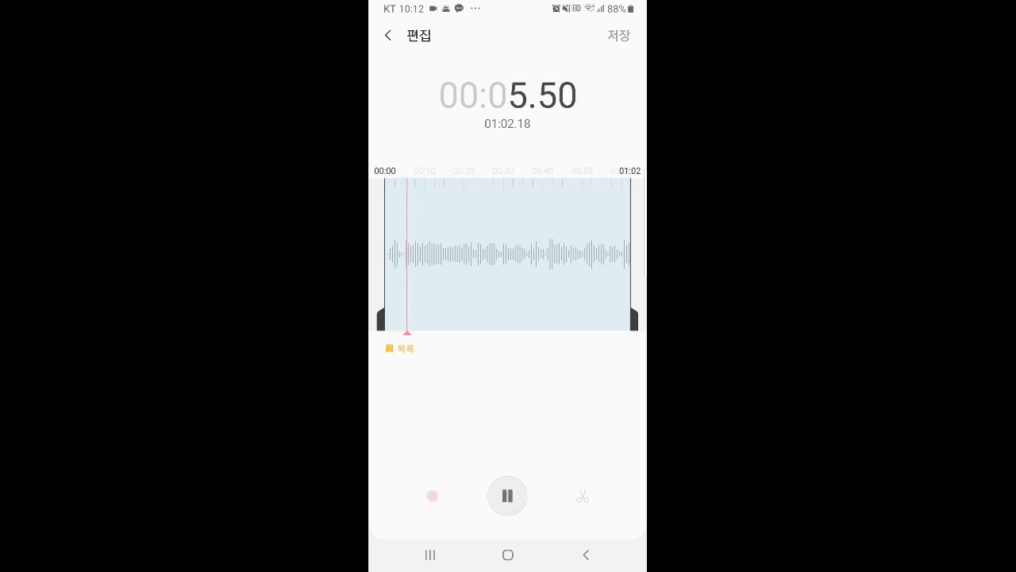
left_click(508, 495)
mouse_move(409, 332)
left_mouse_down()
mouse_move(383, 319)
mouse_move(399, 319)
left_mouse_up()
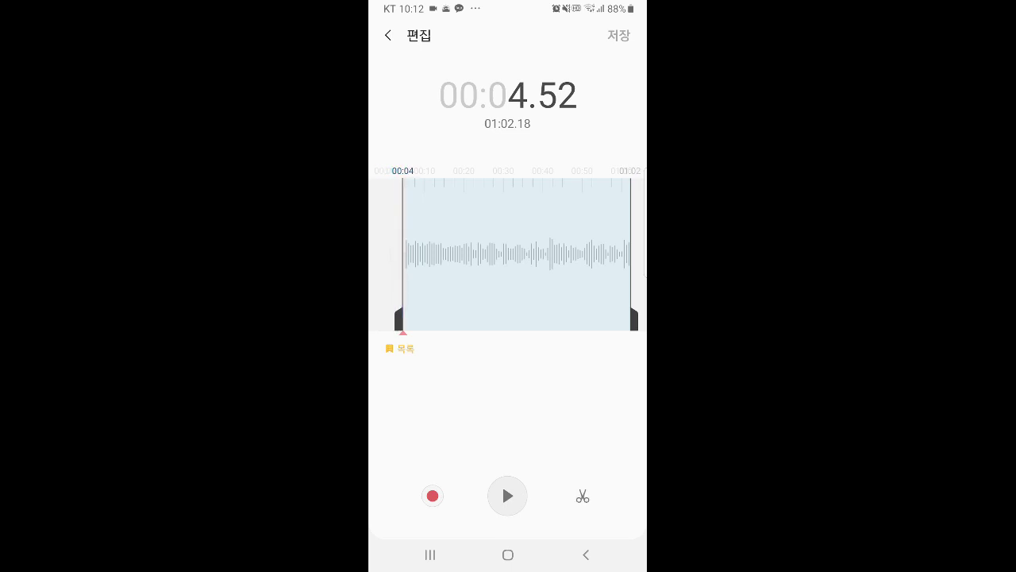
- Check the recording's ending, set the trim range's end to 00:59, and delete the unselected parts
left_click(613, 310)
left_click(507, 495)
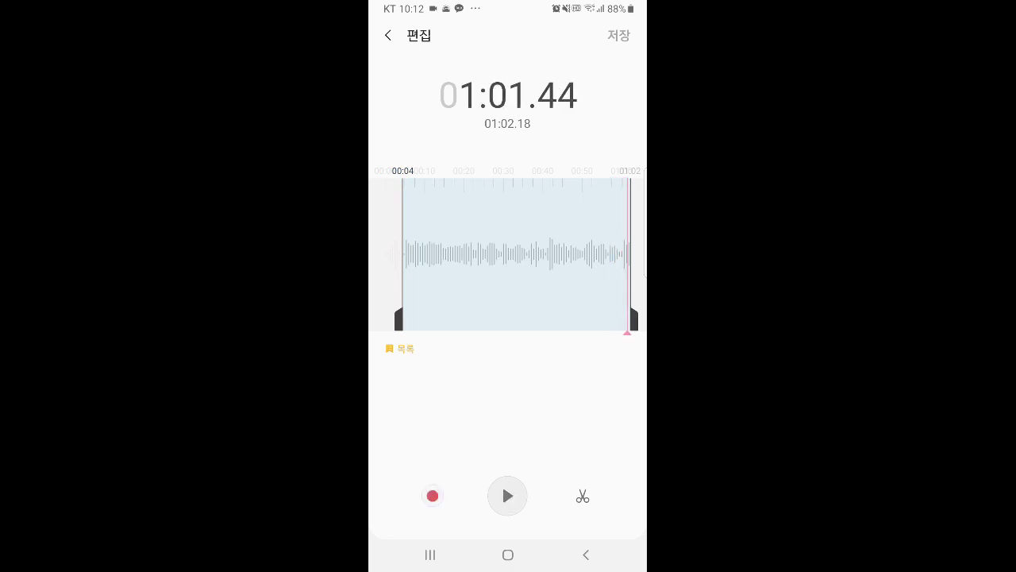
left_click_drag(633, 319, 621, 319)
left_click(582, 496)
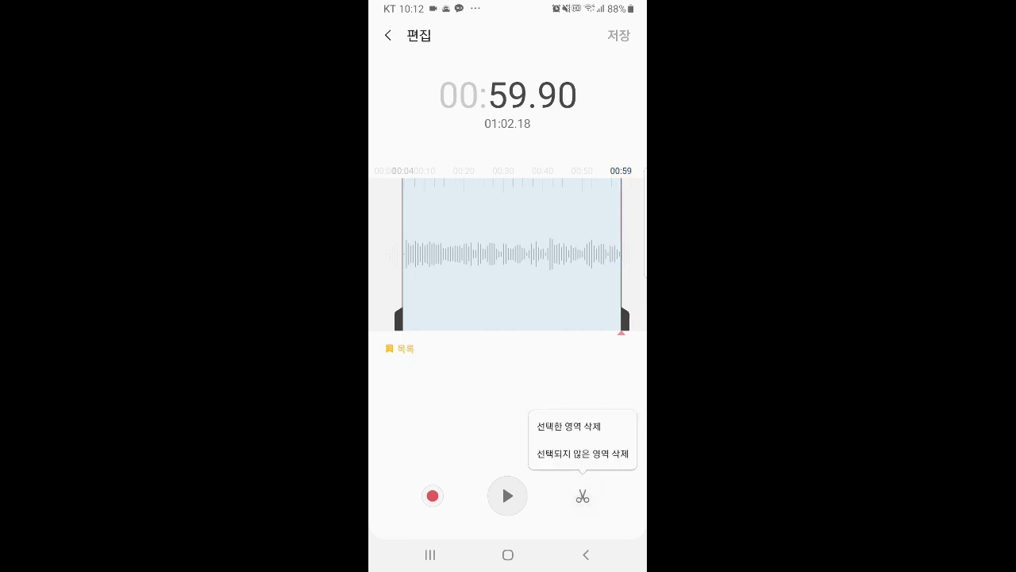
left_click(583, 453)
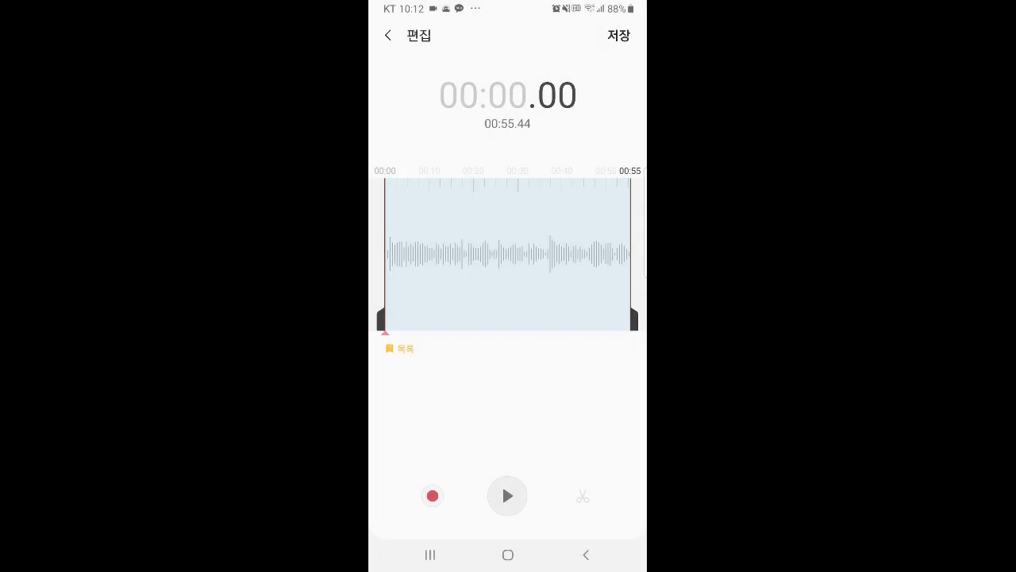
- Preview the beginning of the trimmed recording and save it, replacing the original file
left_click(503, 488)
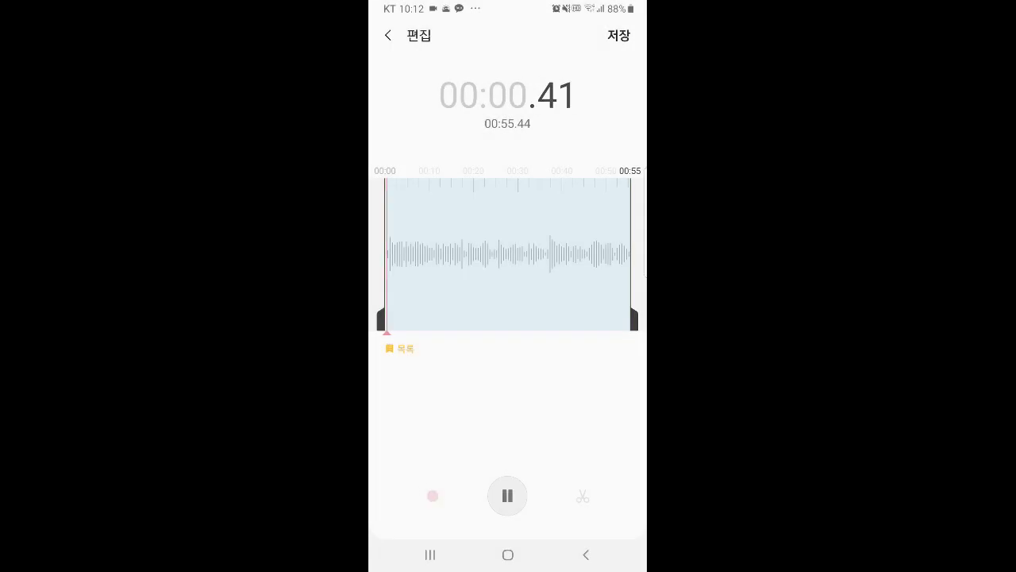
left_click(507, 495)
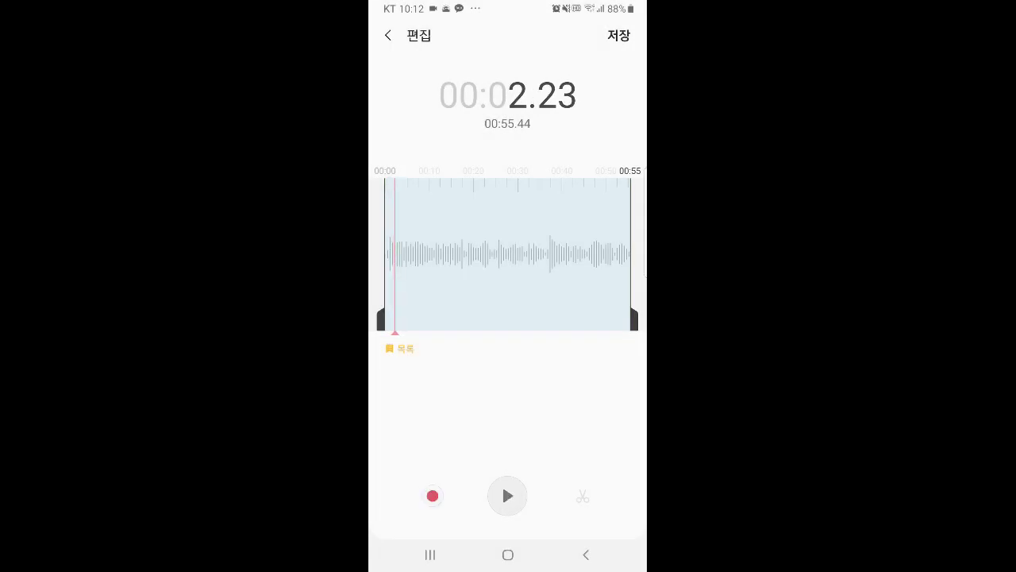
left_click(619, 35)
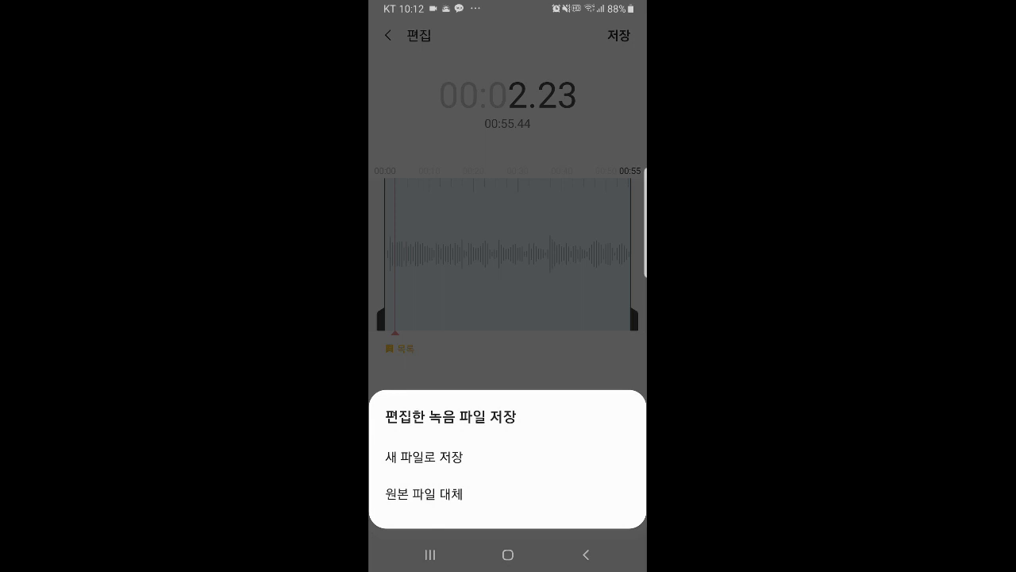
left_click(424, 494)
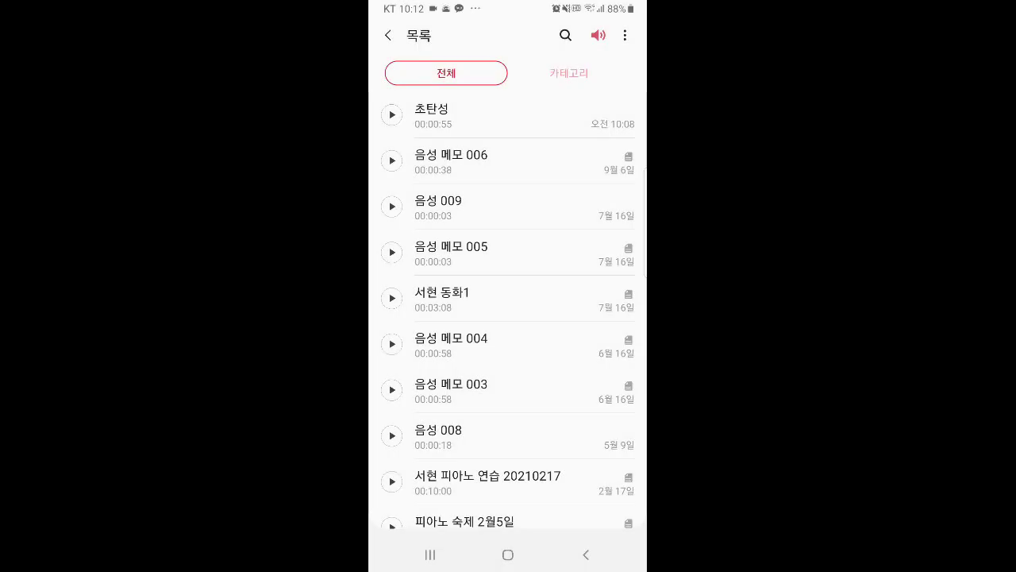
- Open the trimmed 초탄성 recording, listen to its beginning, and return the playback position to 00:00
left_click(476, 116)
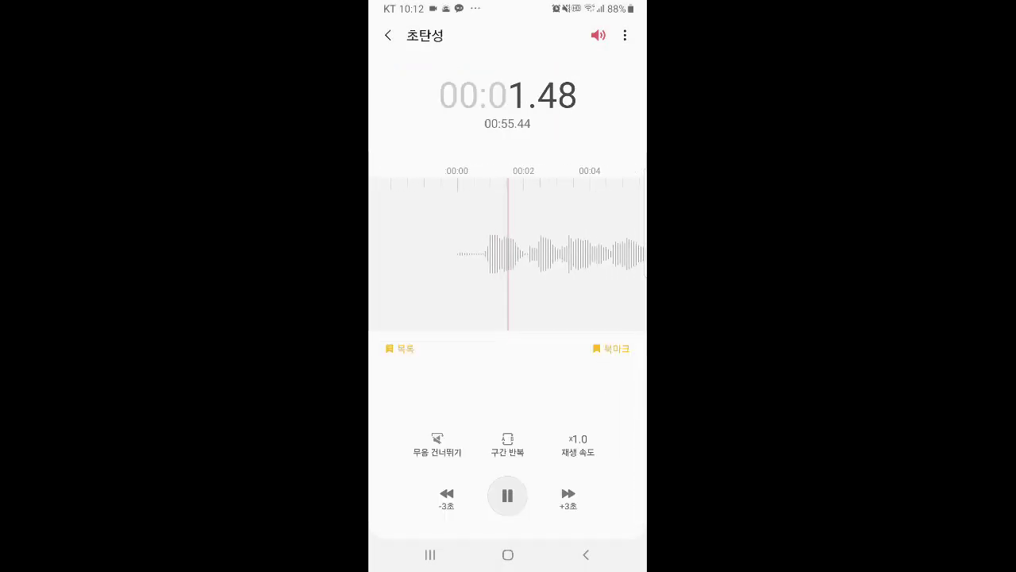
left_click(507, 495)
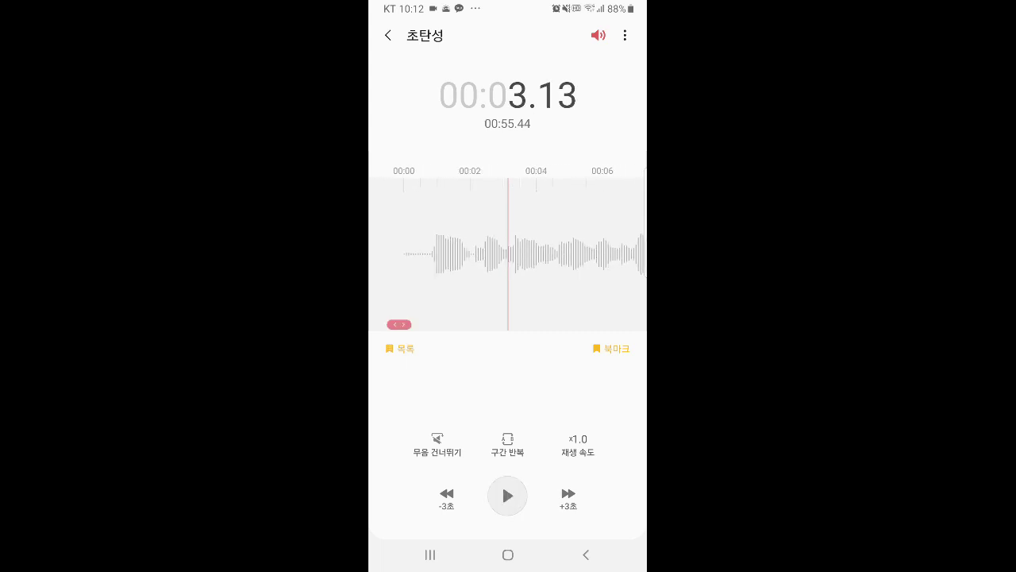
left_click_drag(508, 254, 611, 254)
left_click(507, 496)
left_click(508, 495)
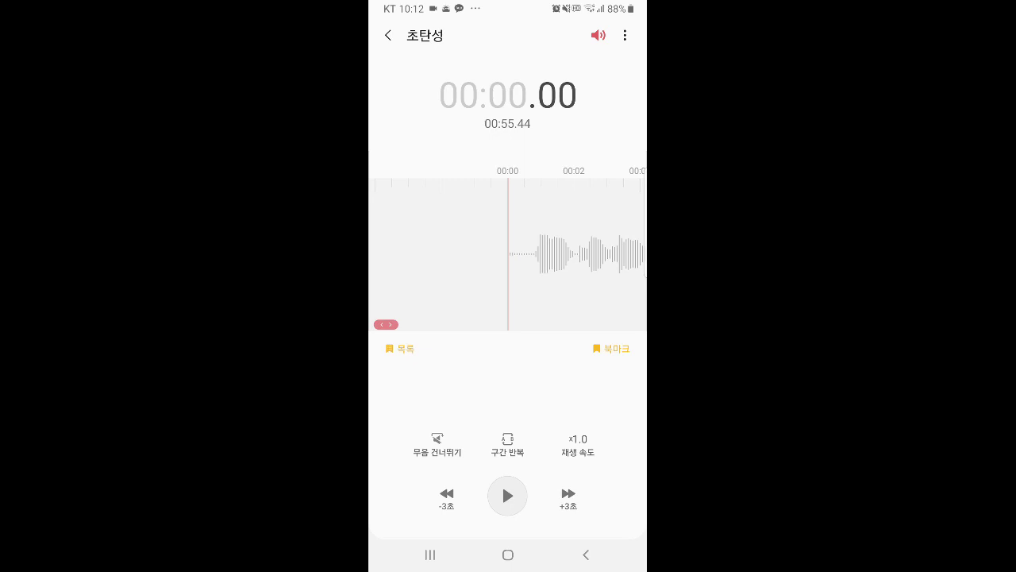
- Convert the 초탄성 recording's speech to Korean text over its full length
left_click(625, 35)
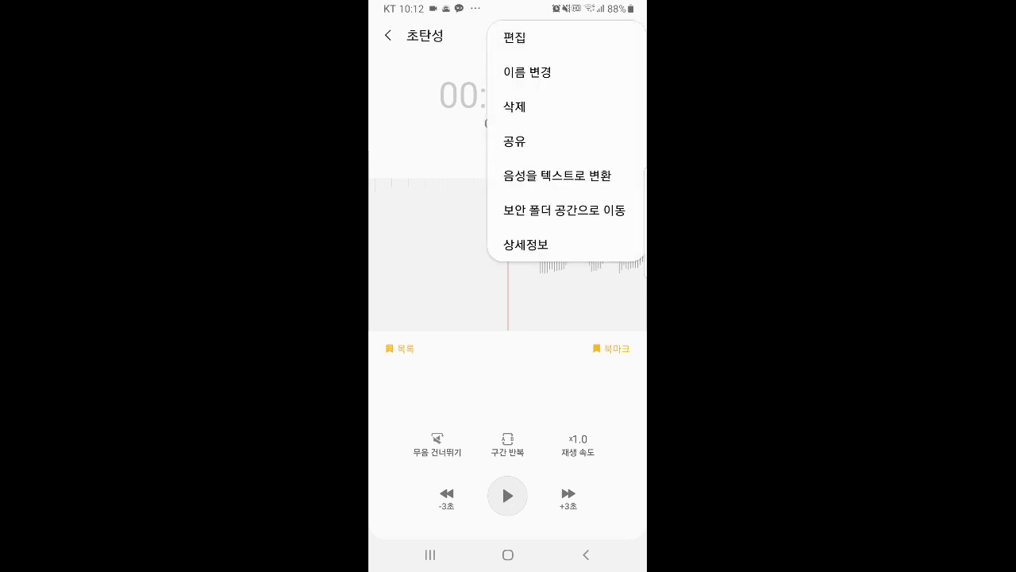
left_click(558, 175)
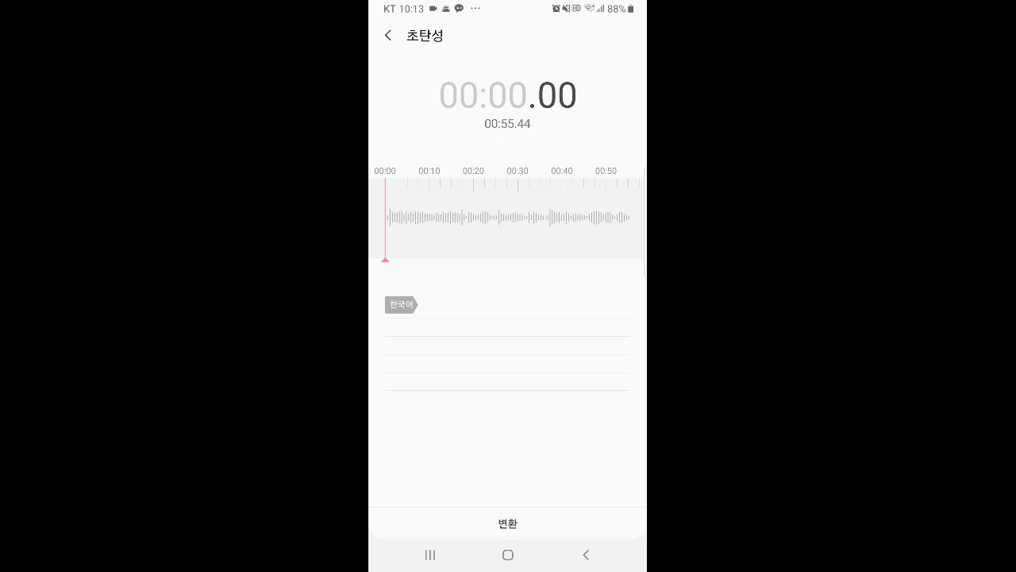
left_click(507, 522)
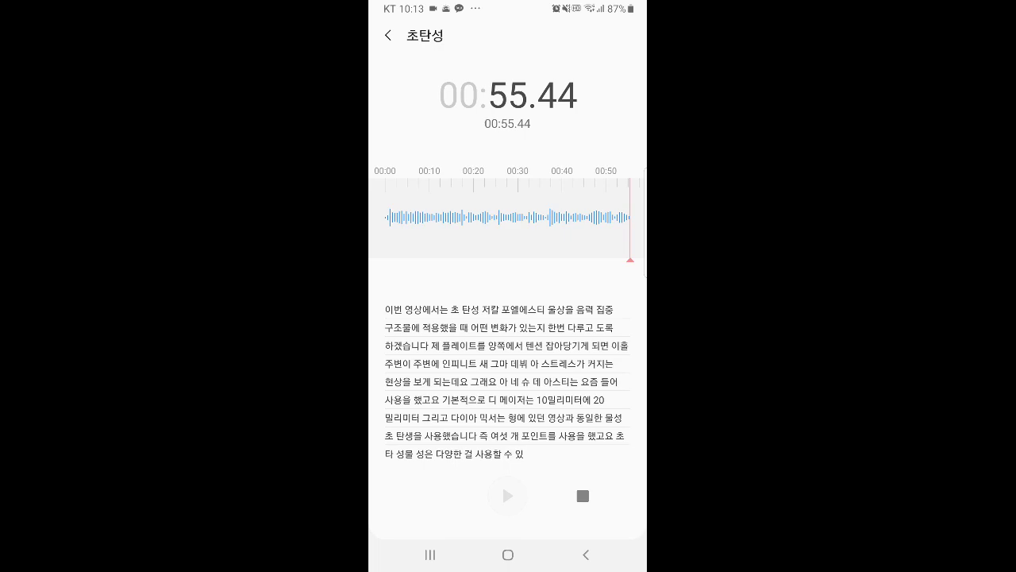
- Save the recording with its text as 초탄성_음성 메모 in the 텍스트 변환 category, and open it for playback
left_click(582, 495)
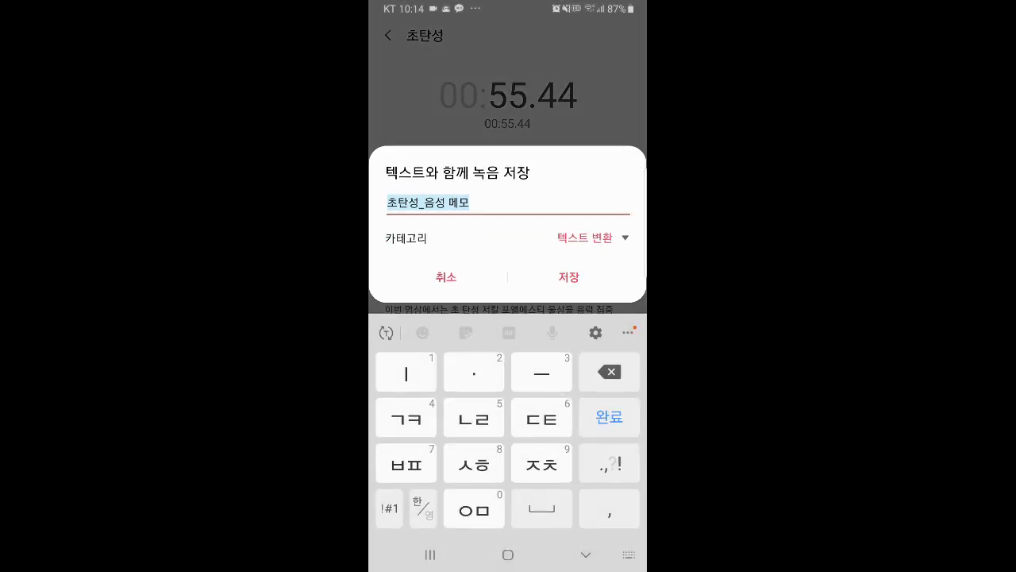
left_click(569, 276)
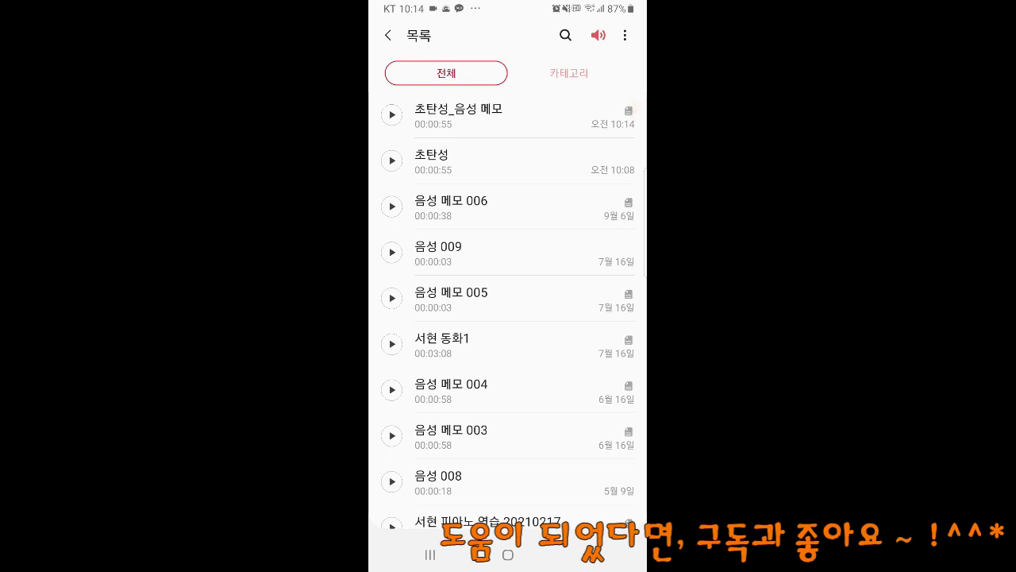
left_click(492, 115)
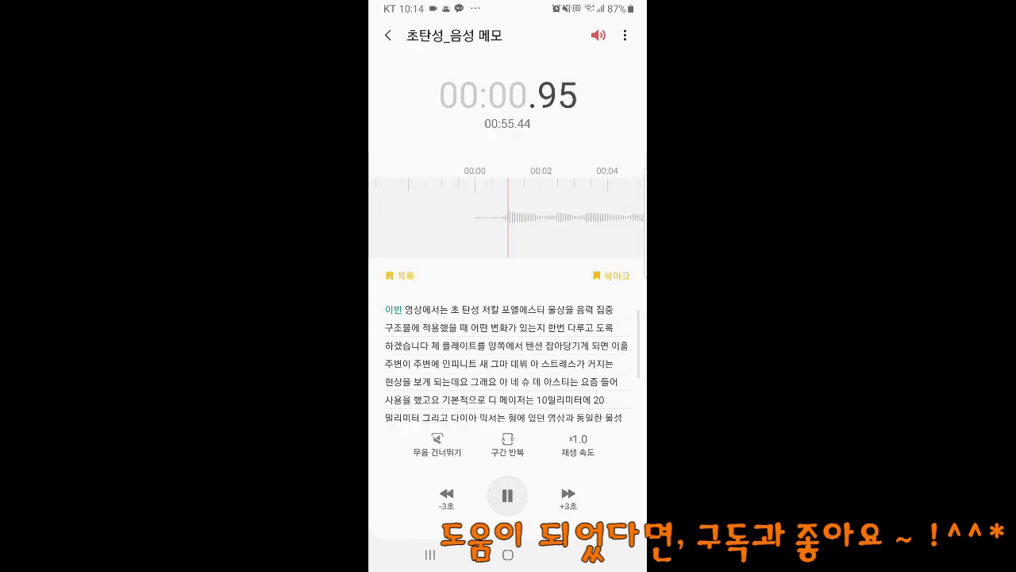